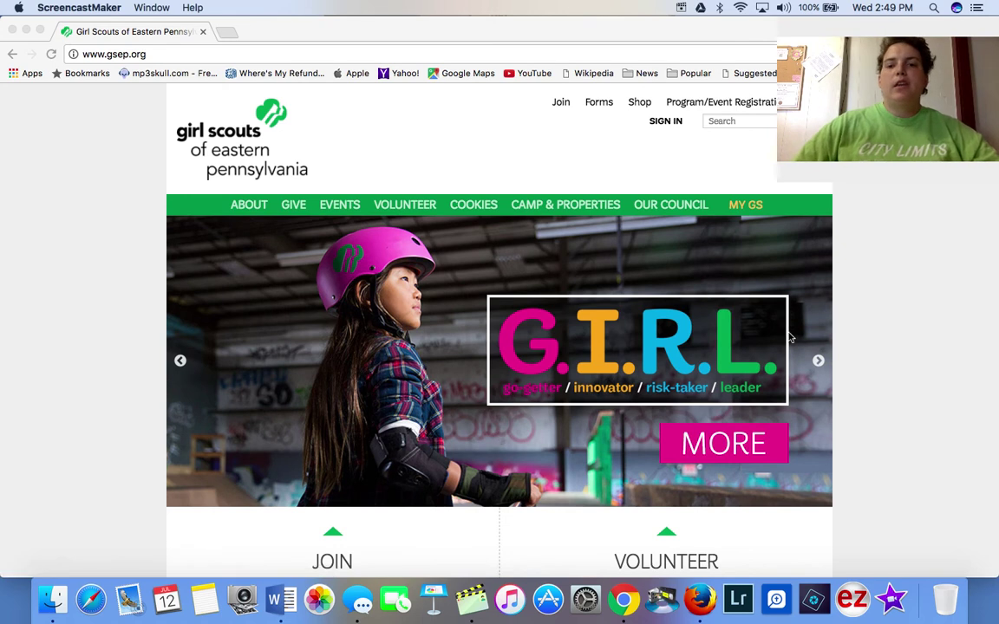
# Look over the council homepage, including the MY GS link, Join and Volunteer sections, CEI Trainings, upcoming events and news
pyautogui.click(746, 207)
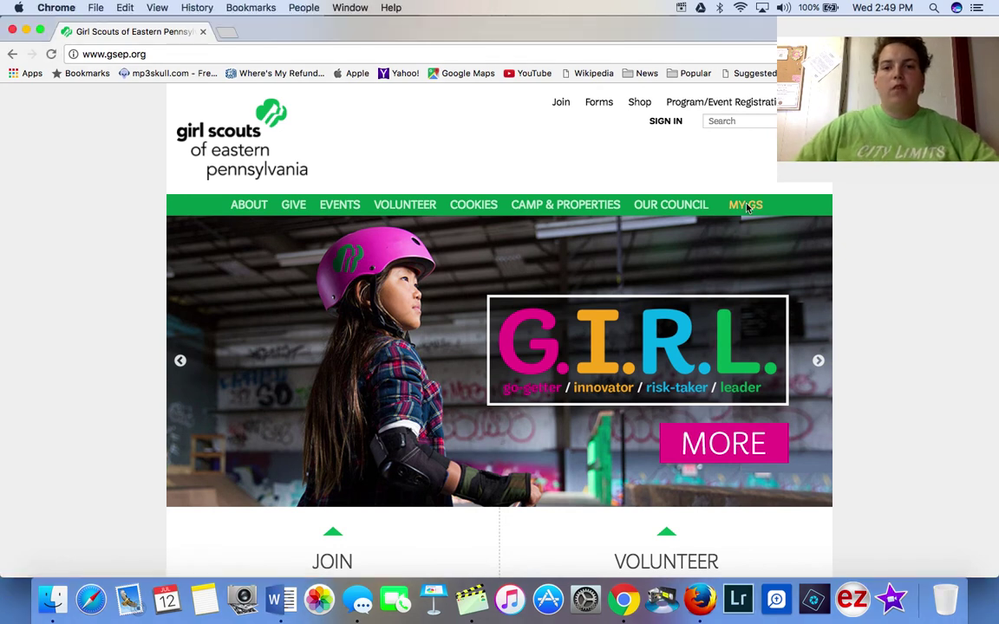
pyautogui.moveTo(745, 211)
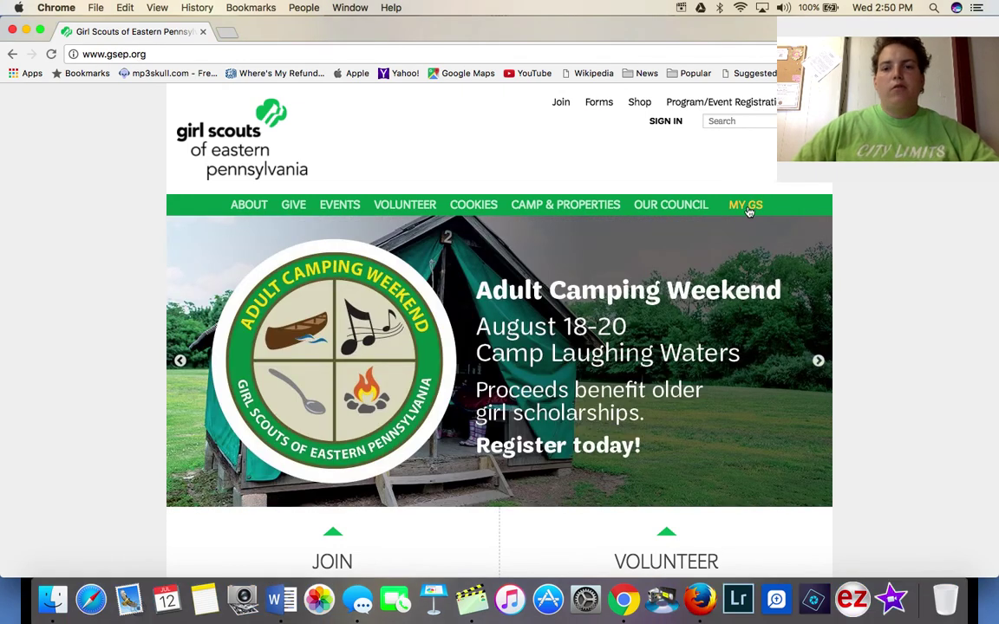
pyautogui.click(698, 231)
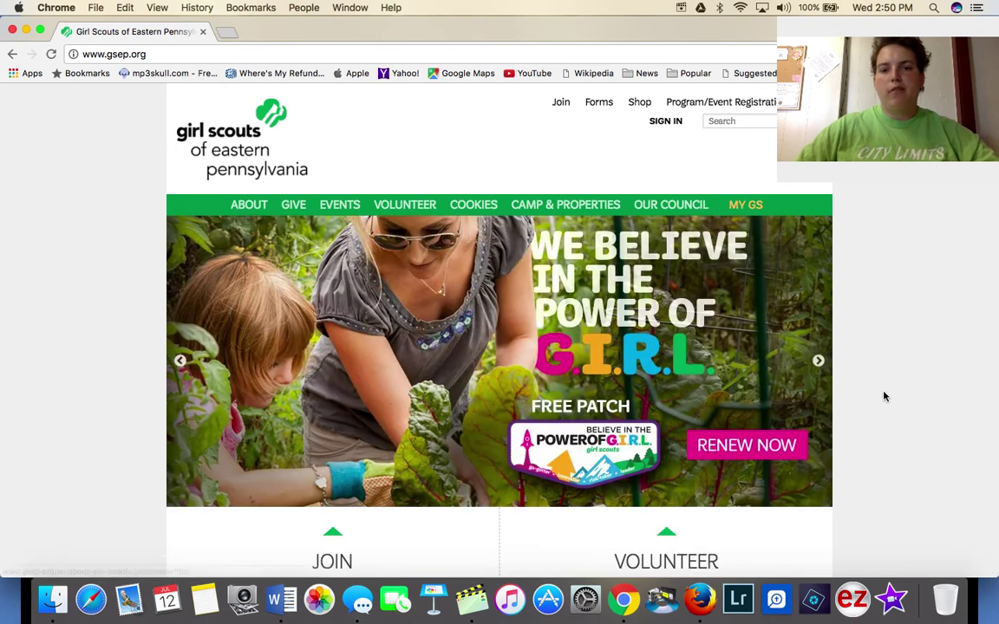
pyautogui.scroll(-5, 903, 447)
pyautogui.scroll(-3, 903, 448)
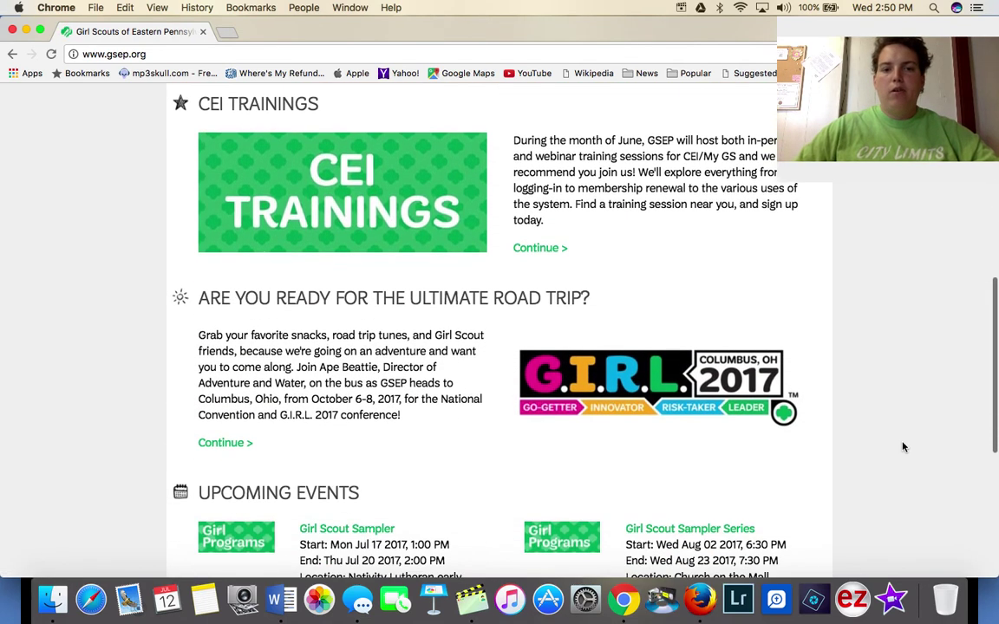
pyautogui.scroll(5, 903, 447)
pyautogui.scroll(2, 903, 447)
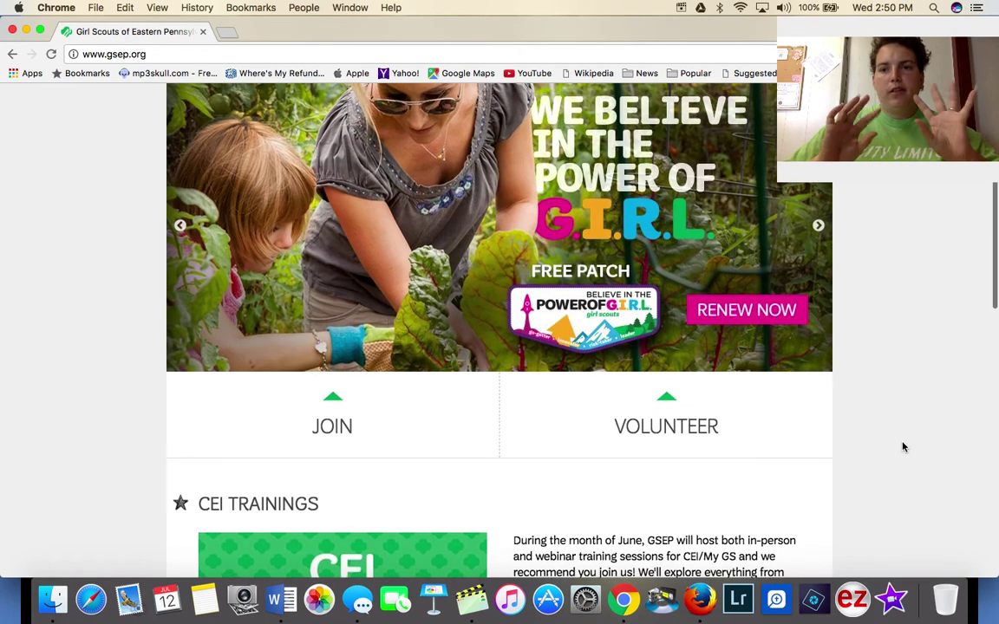
pyautogui.scroll(-3, 903, 447)
pyautogui.scroll(-1, 903, 447)
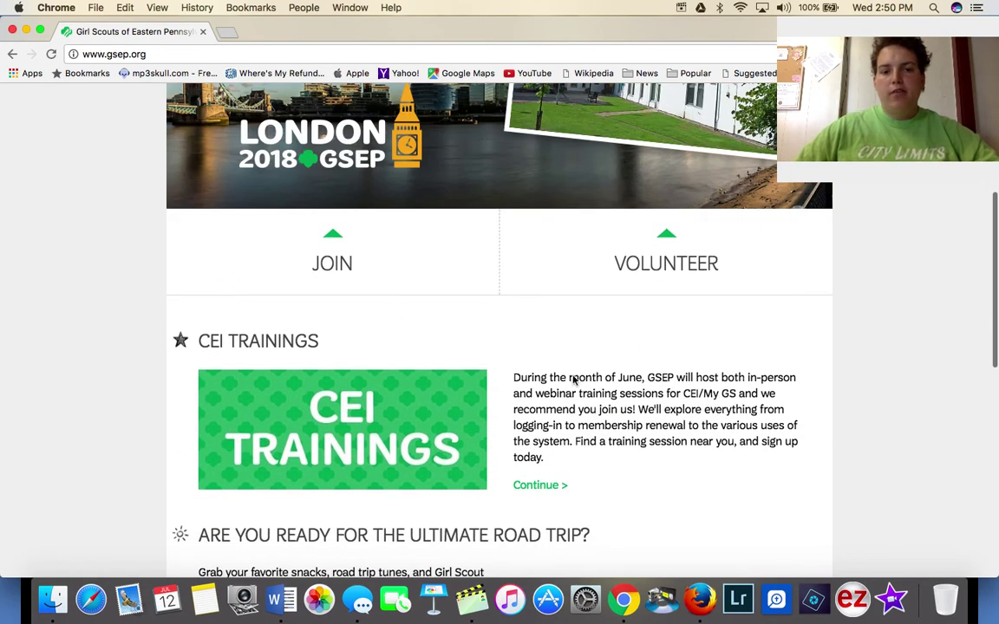
pyautogui.scroll(-5, 946, 478)
pyautogui.scroll(1, 946, 478)
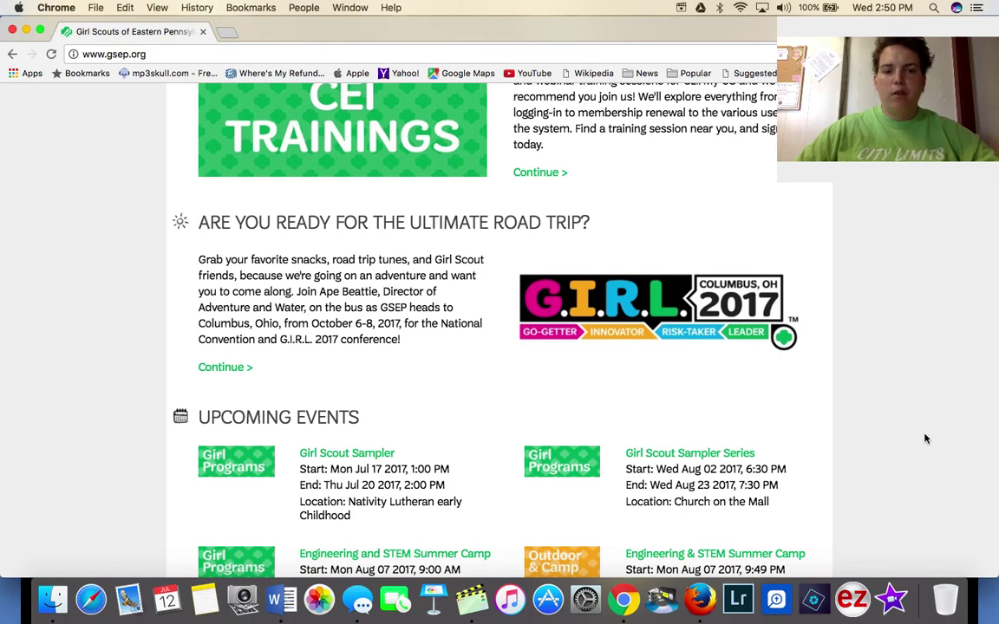
pyautogui.scroll(-5, 926, 439)
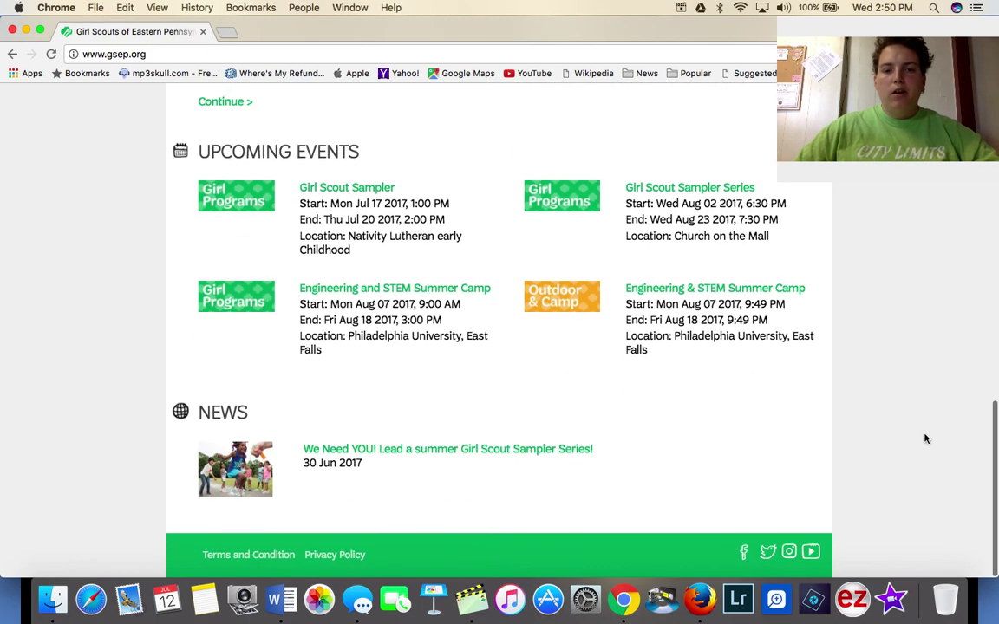
pyautogui.scroll(10, 925, 439)
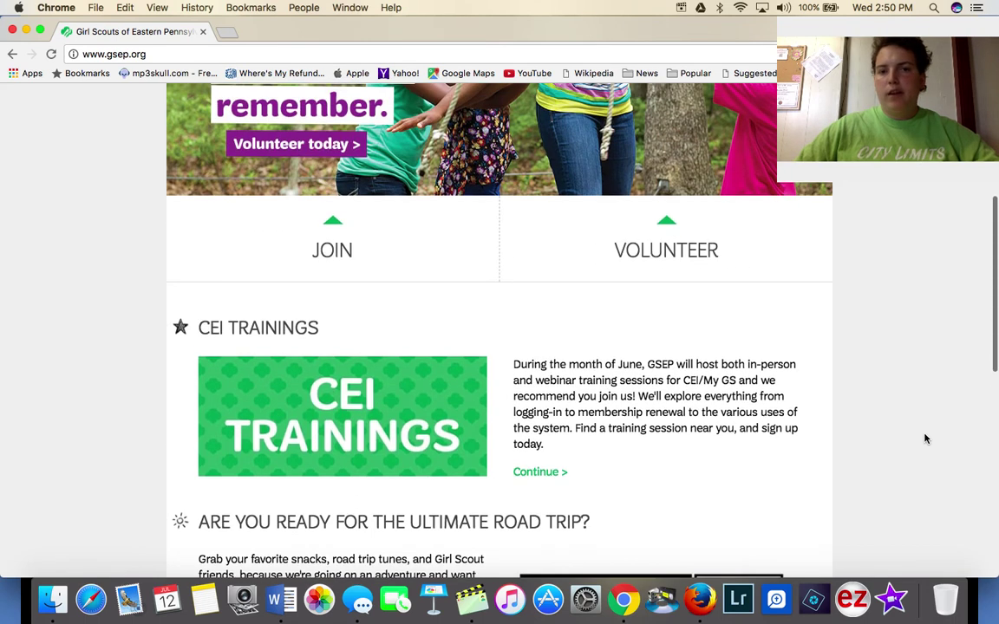
pyautogui.scroll(5, 925, 439)
pyautogui.scroll(-3, 926, 439)
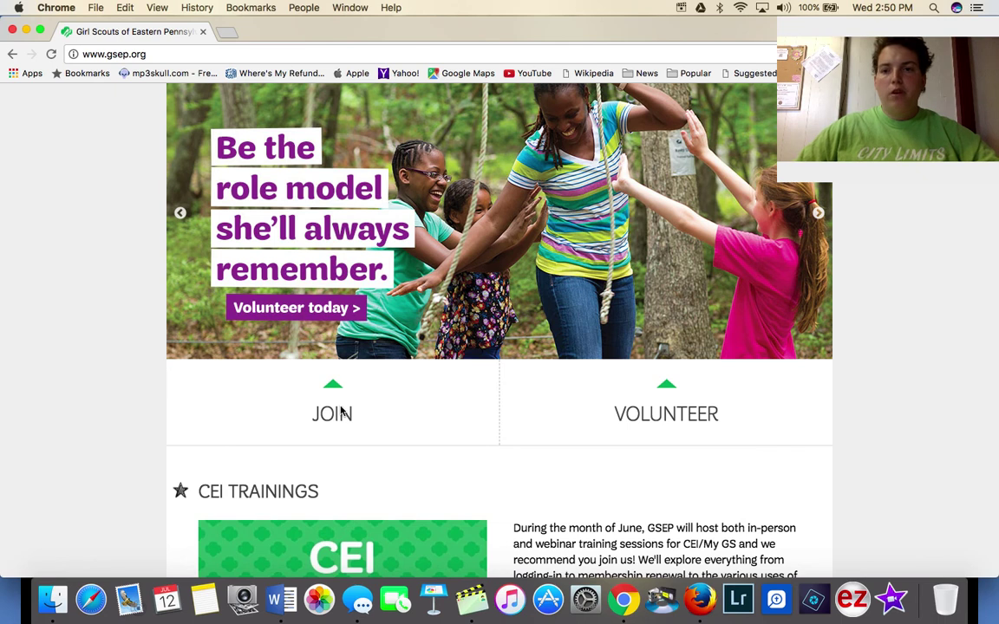
pyautogui.scroll(-5, 815, 443)
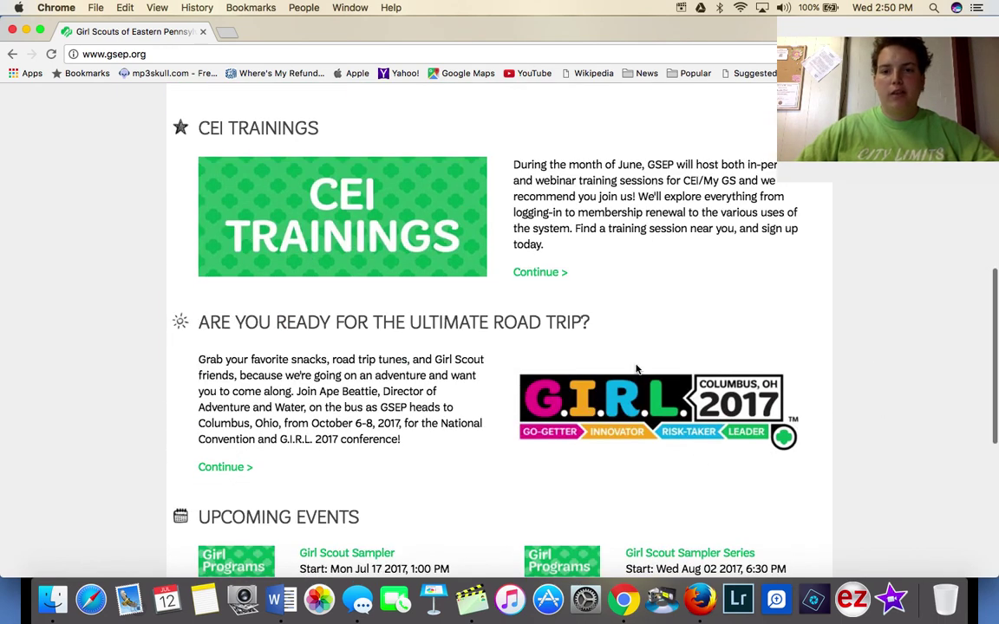
pyautogui.scroll(5, 823, 420)
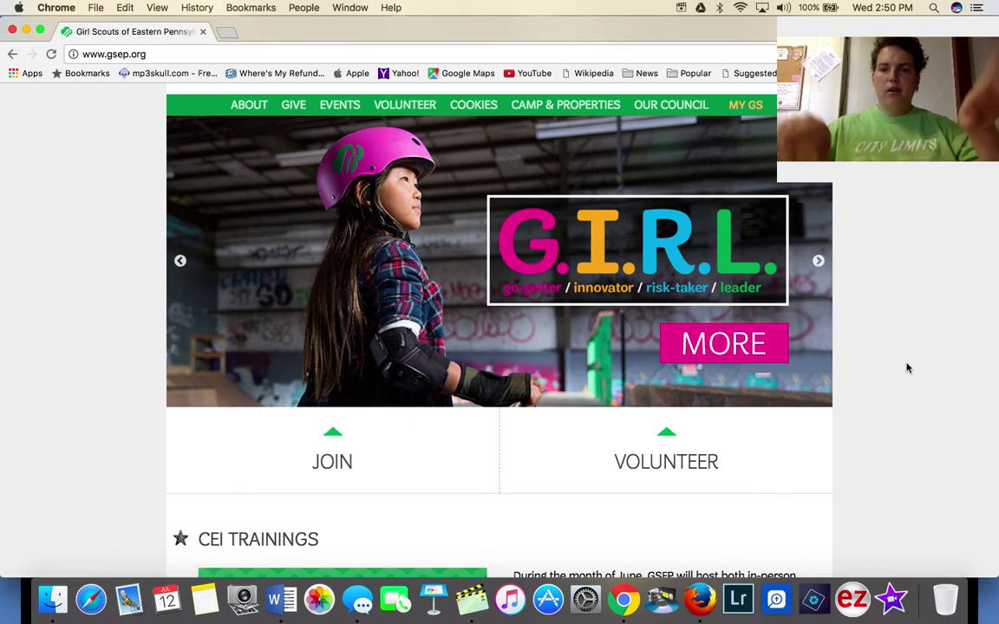
# Open the Girl Registration form by following the homepage's Join Today link and the Join page's Join Girl Scouts link
pyautogui.moveTo(344, 461)
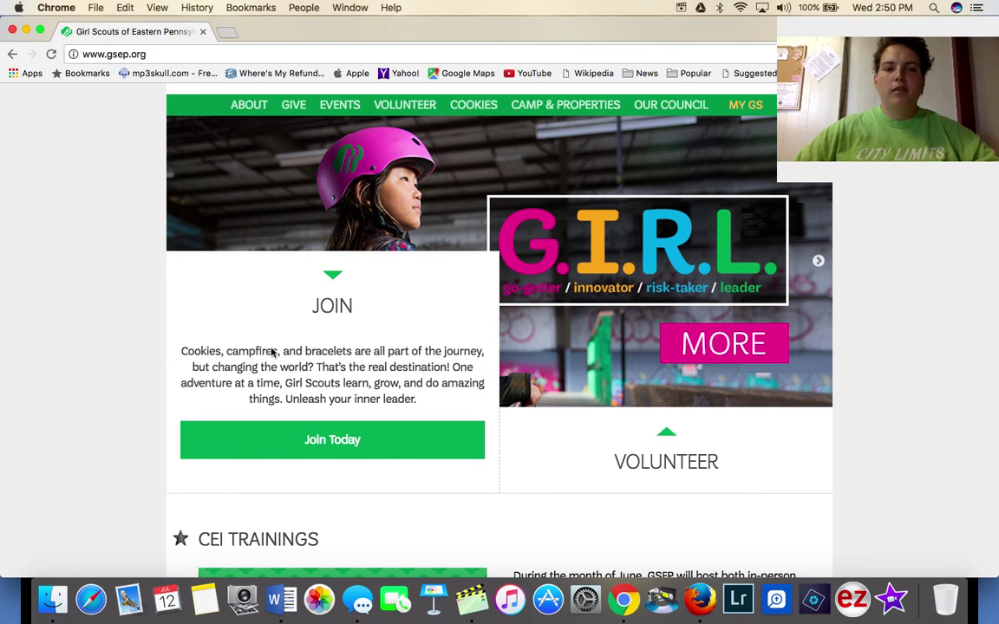
pyautogui.click(355, 441)
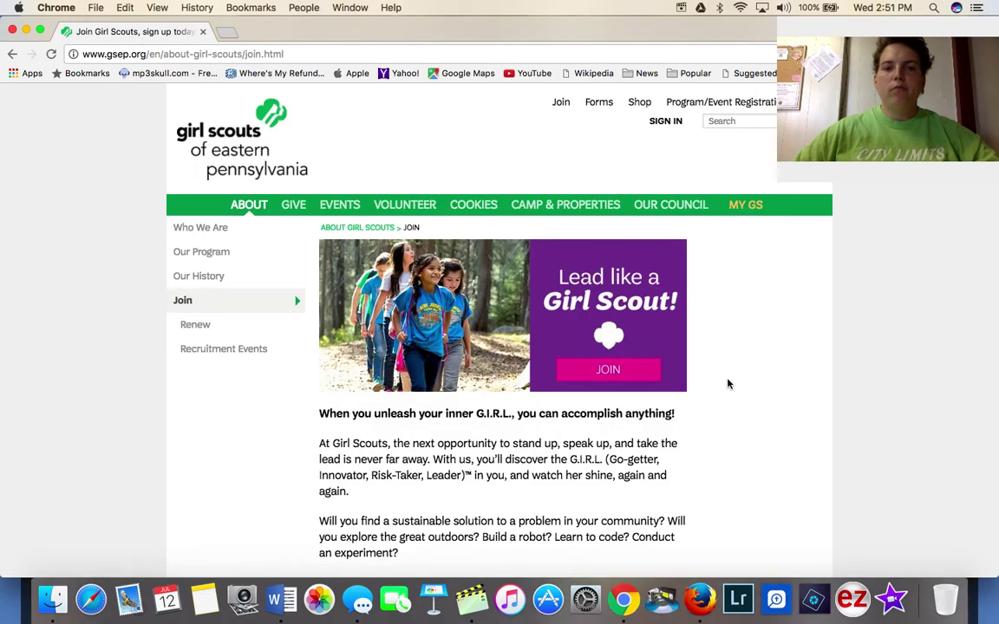
pyautogui.scroll(-5, 809, 418)
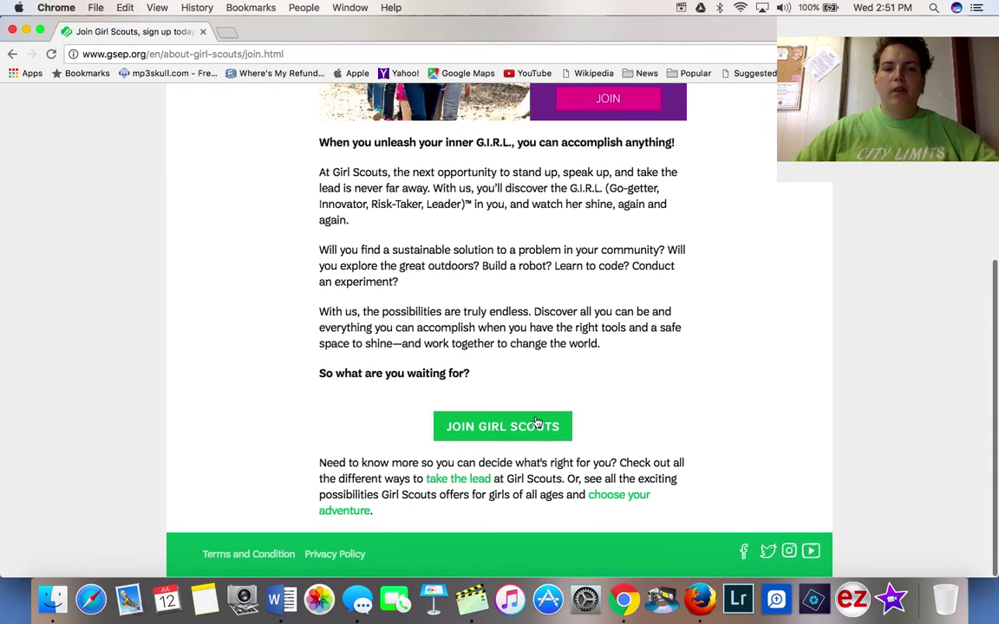
pyautogui.click(492, 438)
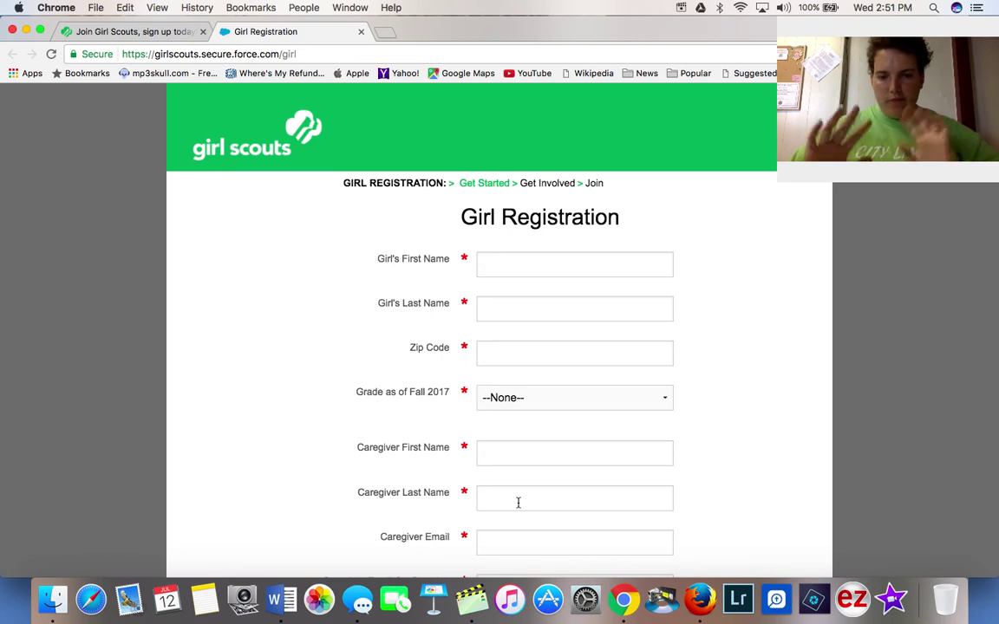
# Examine the girl and caregiver fields of the registration form and the choices offered for Grade as of Fall 2017
pyautogui.scroll(-5, 517, 503)
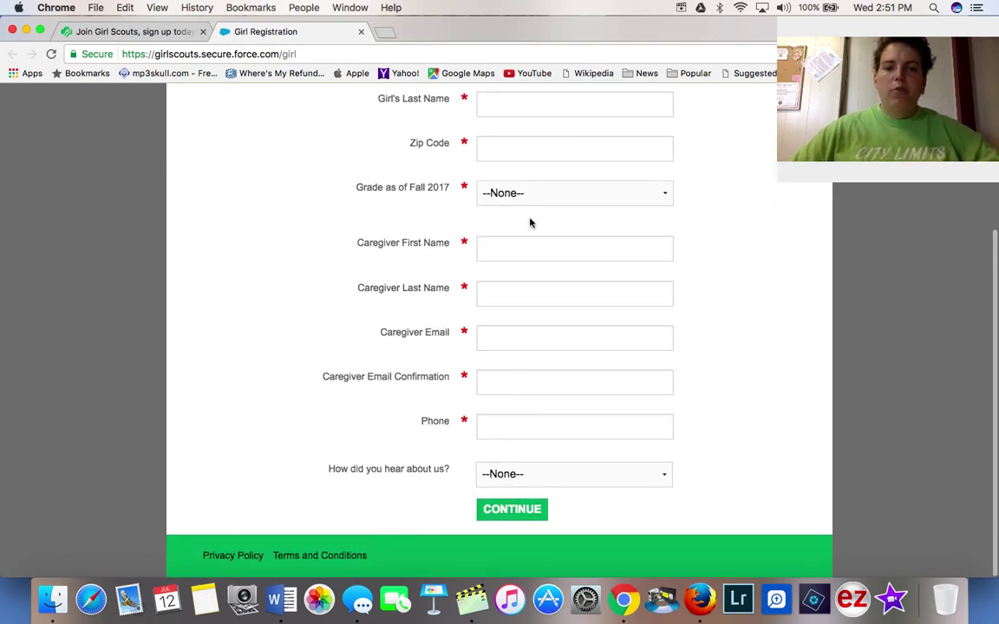
pyautogui.scroll(5, 534, 157)
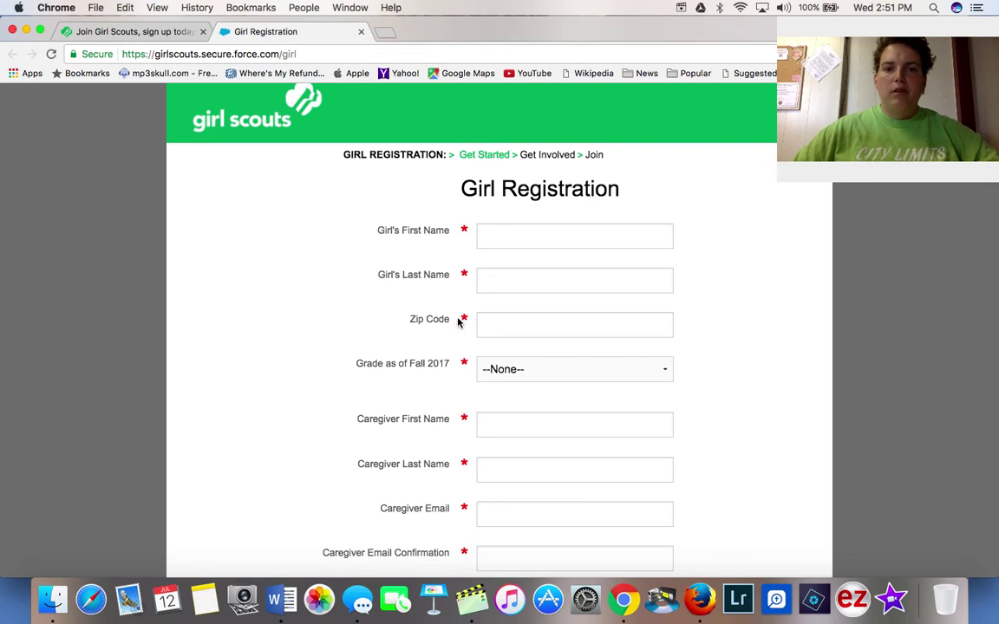
pyautogui.click(501, 374)
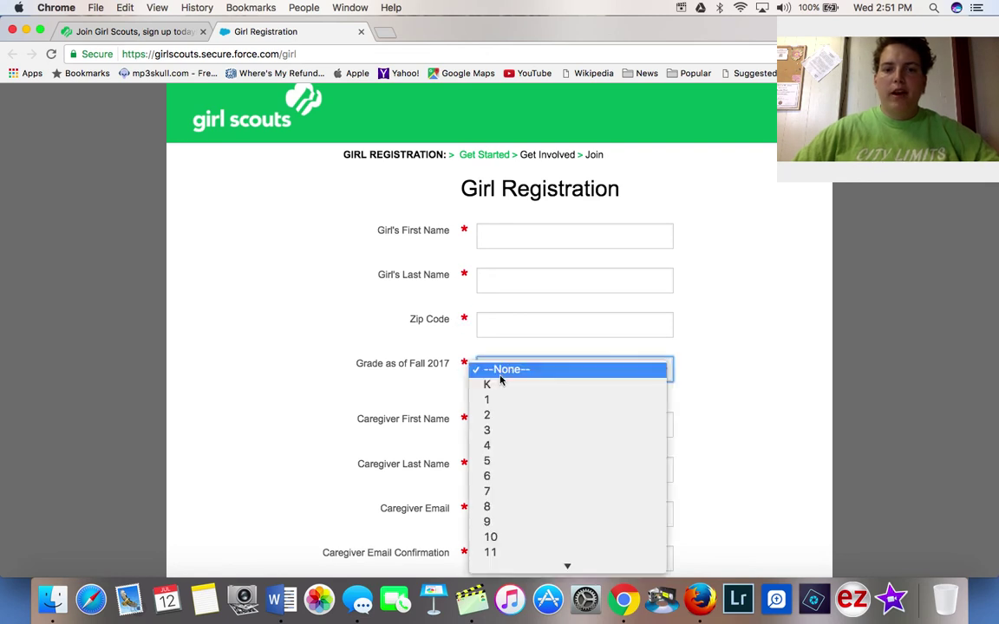
pyautogui.click(315, 364)
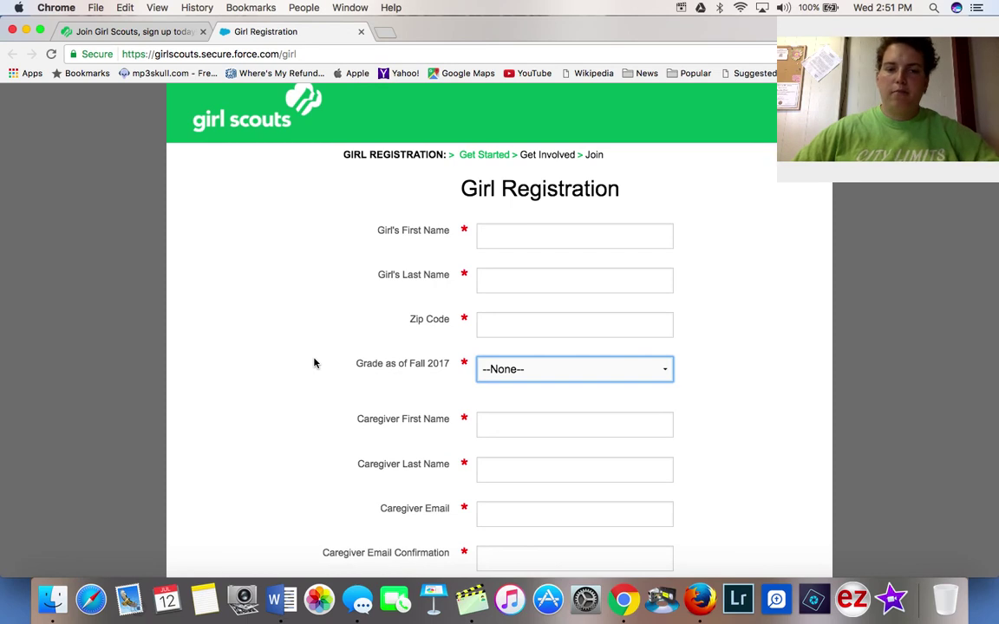
pyautogui.scroll(-2, 315, 364)
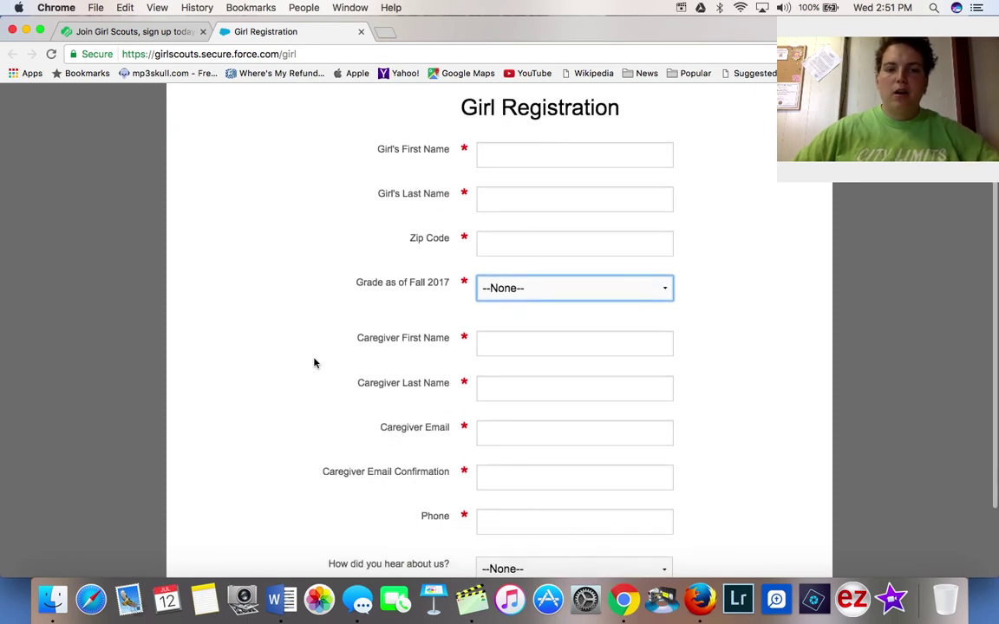
pyautogui.click(555, 297)
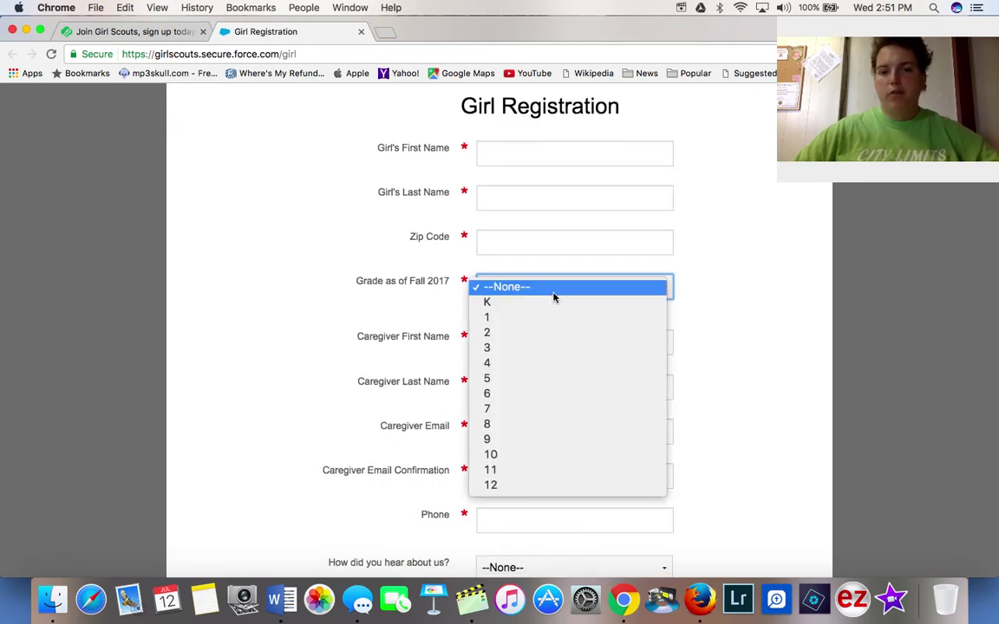
pyautogui.click(221, 324)
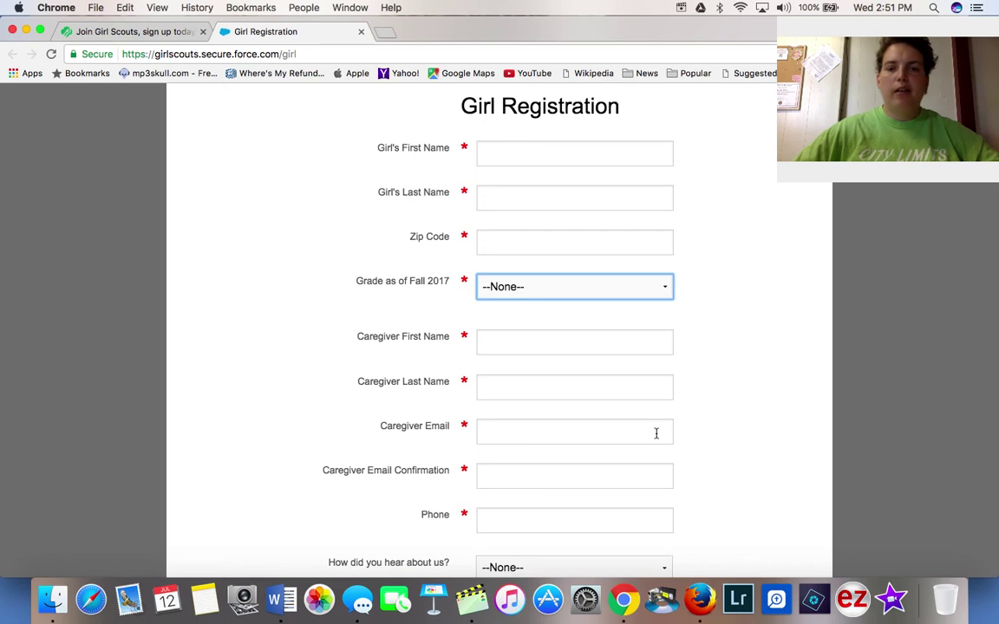
# Examine the rest of the registration form and the choices offered for How did you hear about us
pyautogui.scroll(-2, 726, 446)
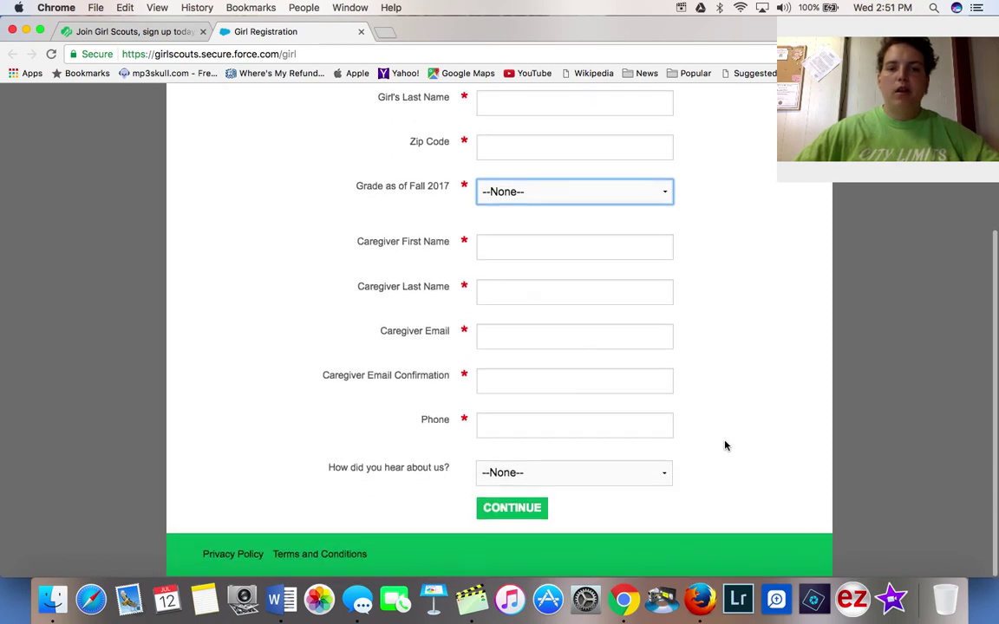
pyautogui.click(582, 481)
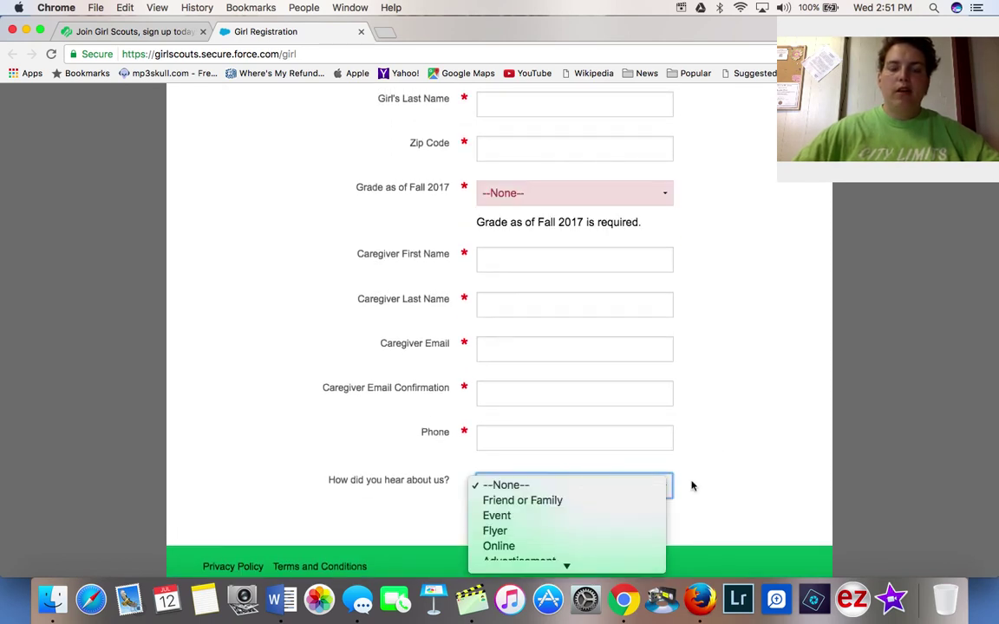
pyautogui.scroll(-3, 572, 535)
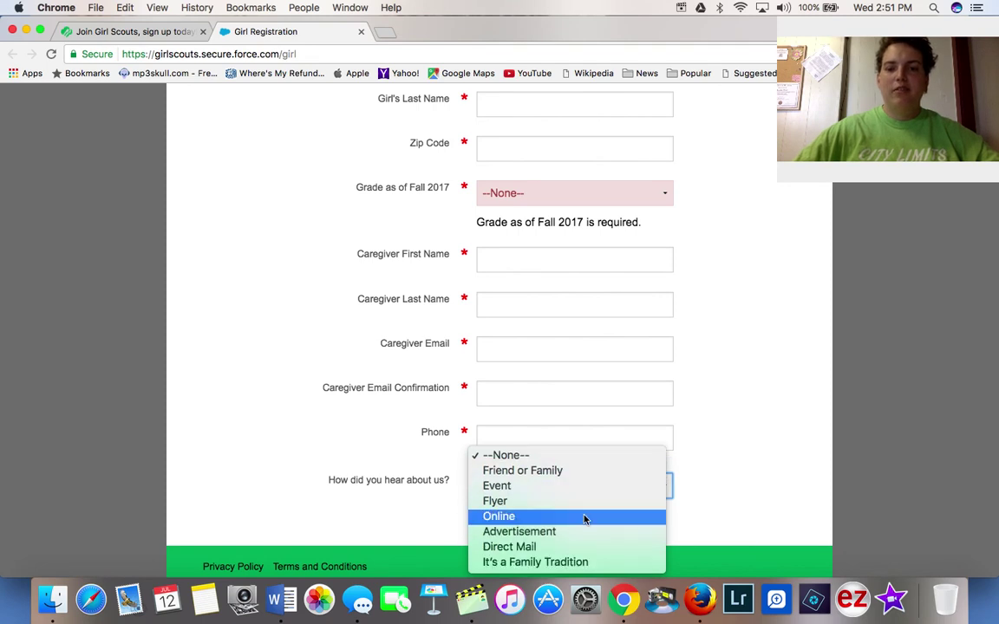
pyautogui.click(747, 432)
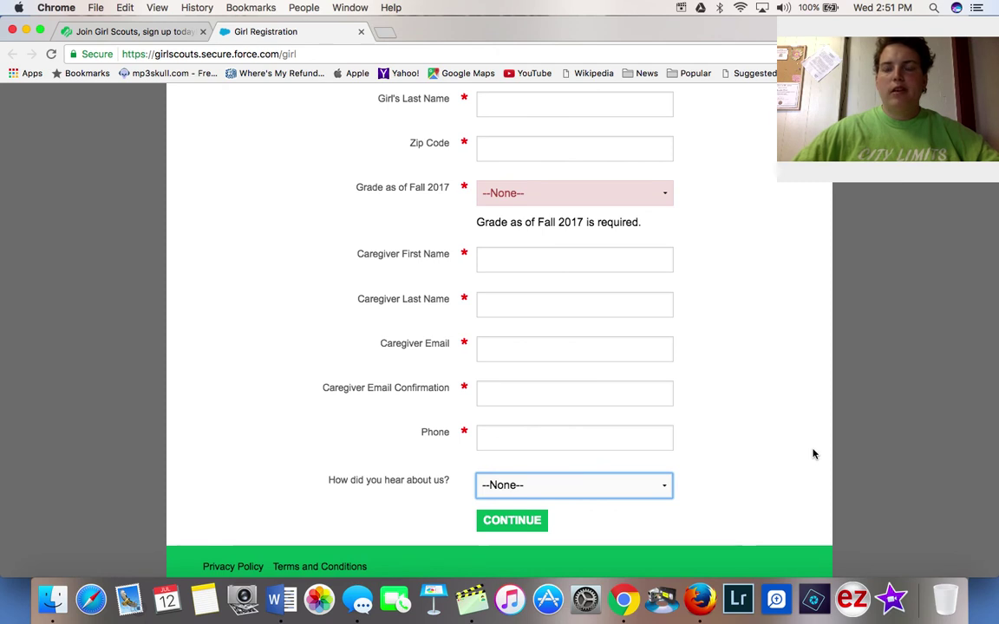
pyautogui.scroll(5, 821, 430)
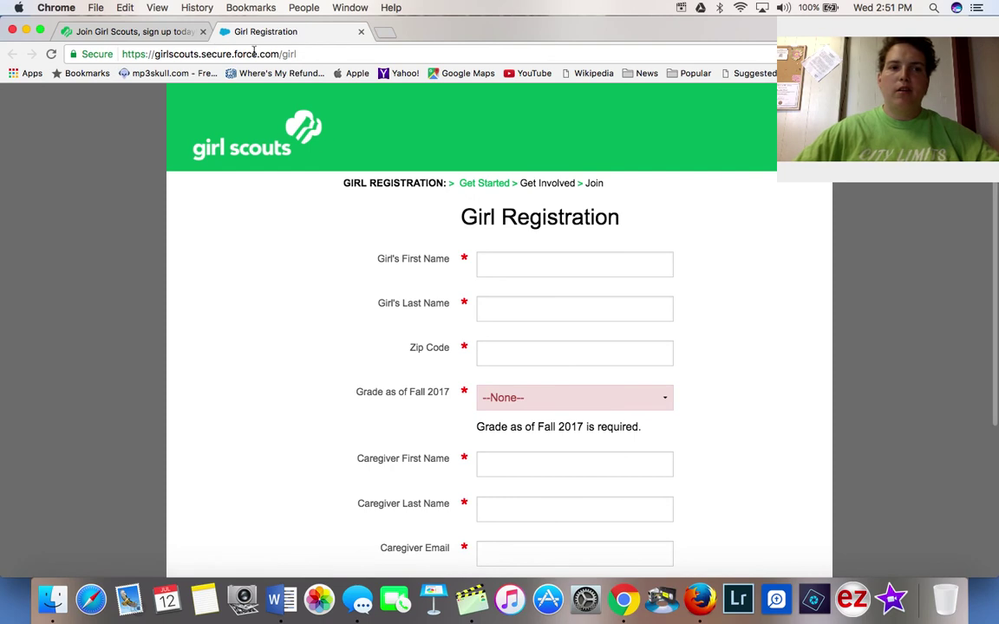
# Close the Girl Registration form and return from the Join page to the council homepage
pyautogui.click(361, 32)
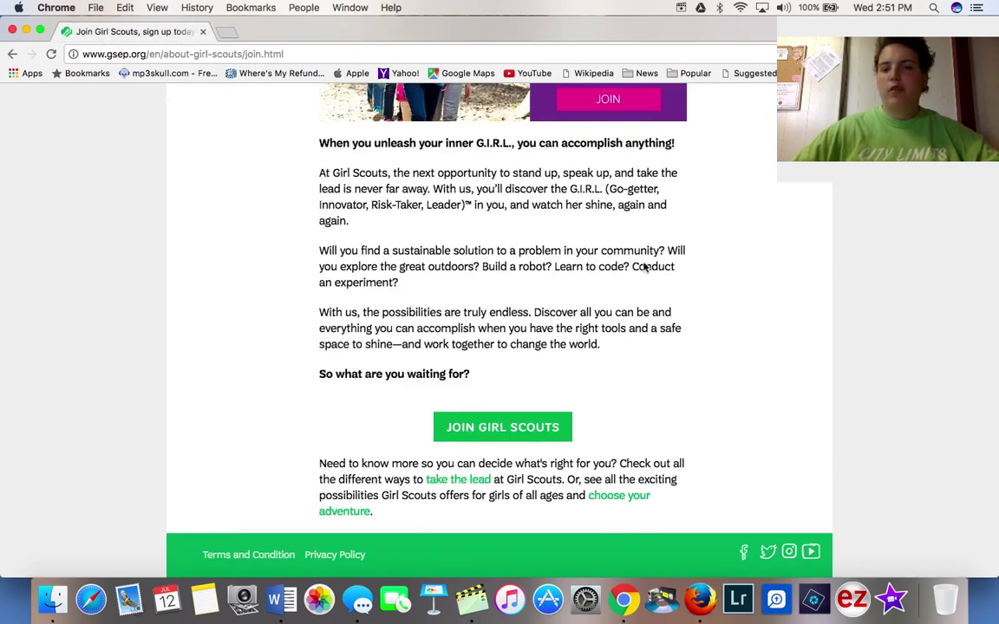
pyautogui.scroll(4, 739, 417)
pyautogui.scroll(2, 739, 417)
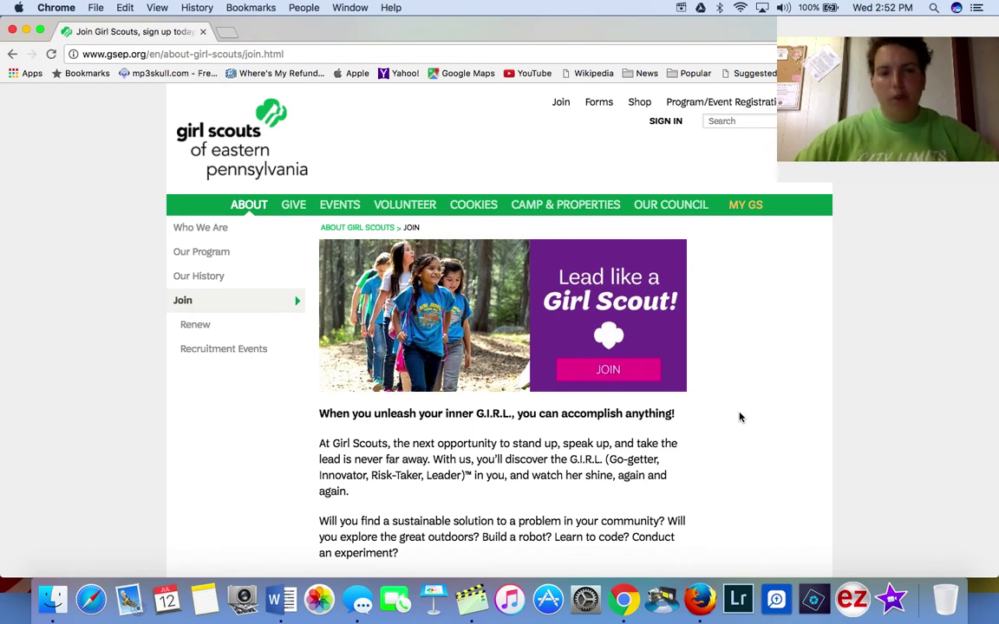
pyautogui.click(15, 55)
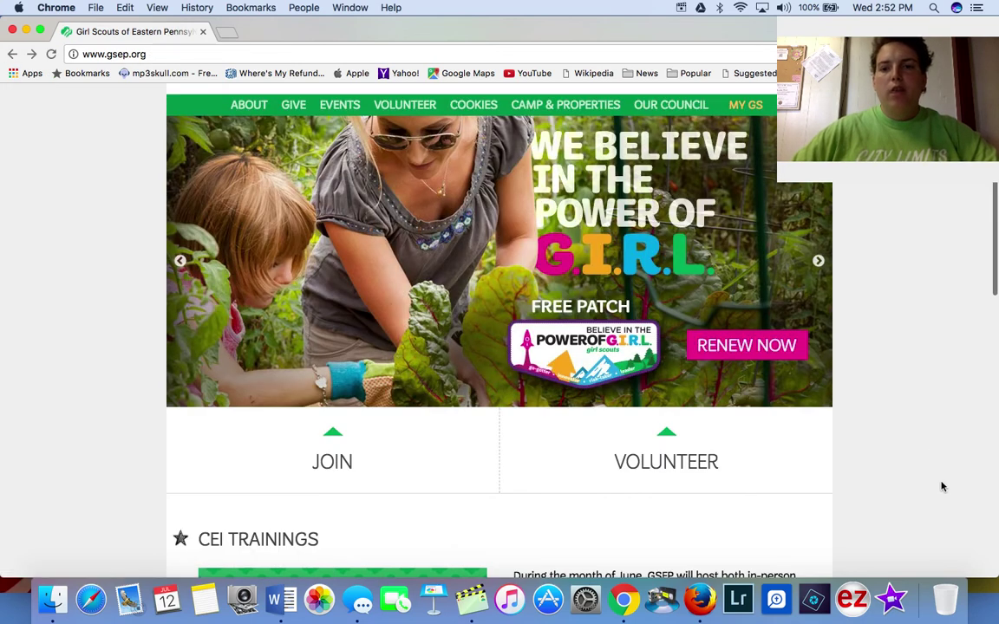
# Open the Adult Registration form by following the homepage's Volunteer Today link and the Why Volunteer page's Volunteer Today link
pyautogui.scroll(-1, 935, 488)
pyautogui.moveTo(698, 379)
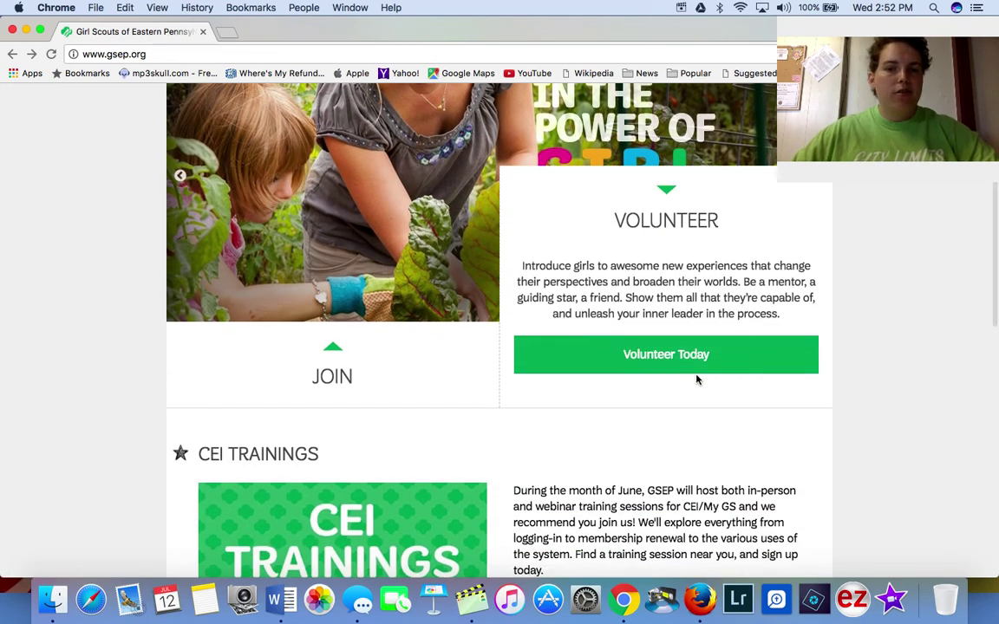
pyautogui.click(671, 355)
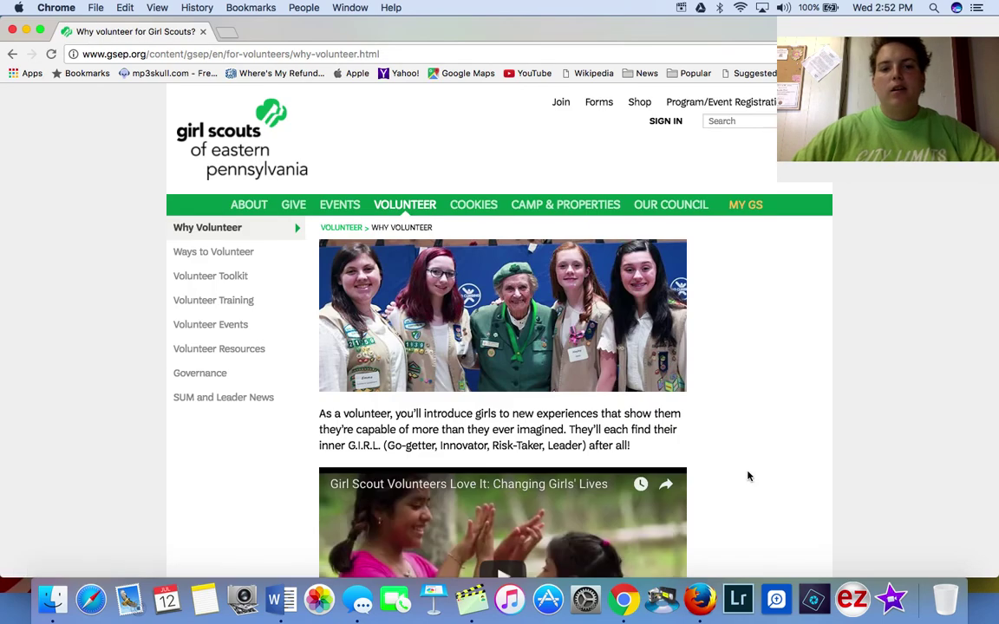
pyautogui.scroll(-10, 829, 471)
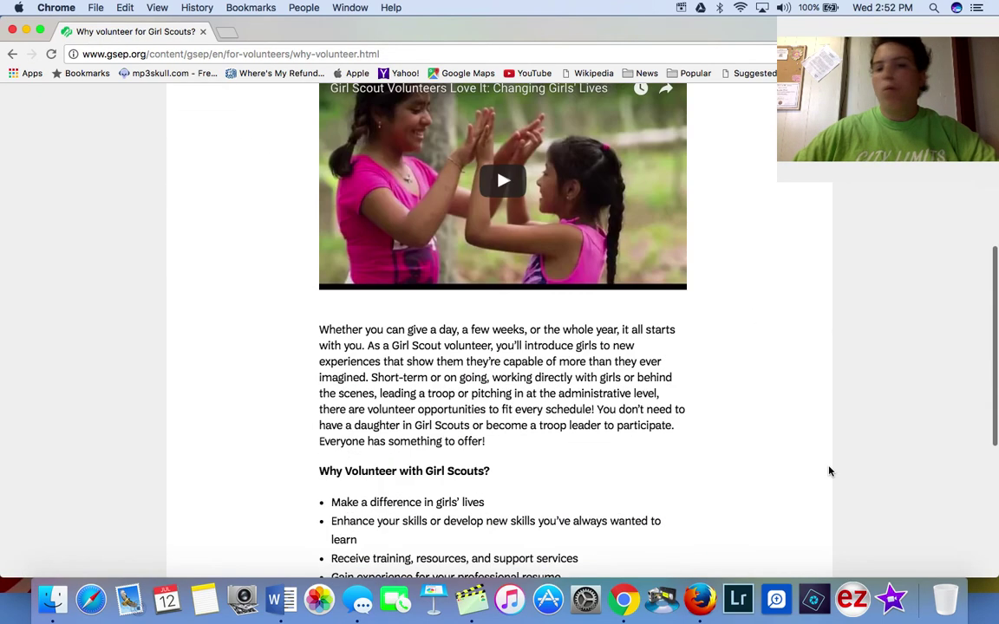
pyautogui.scroll(-3, 829, 471)
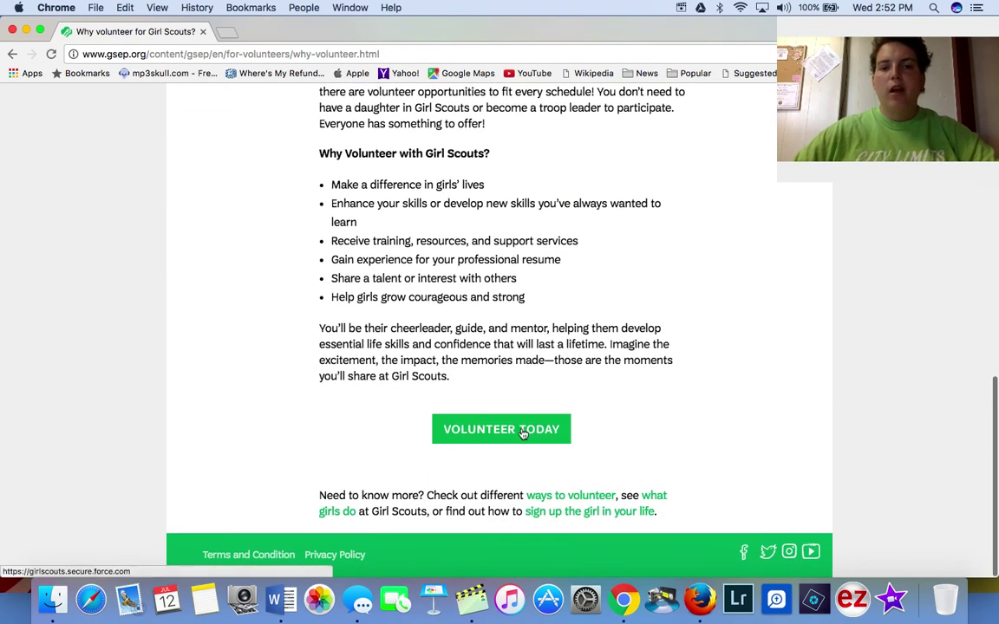
pyautogui.click(523, 431)
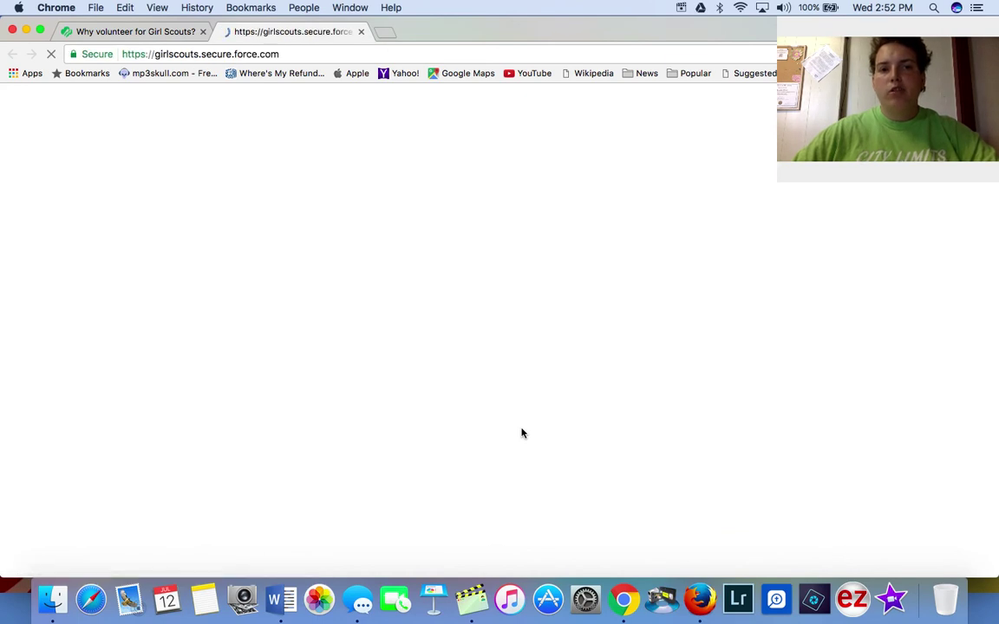
# Examine the contact fields and the volunteer or member-only choices on the Adult Registration form
pyautogui.scroll(-3, 752, 396)
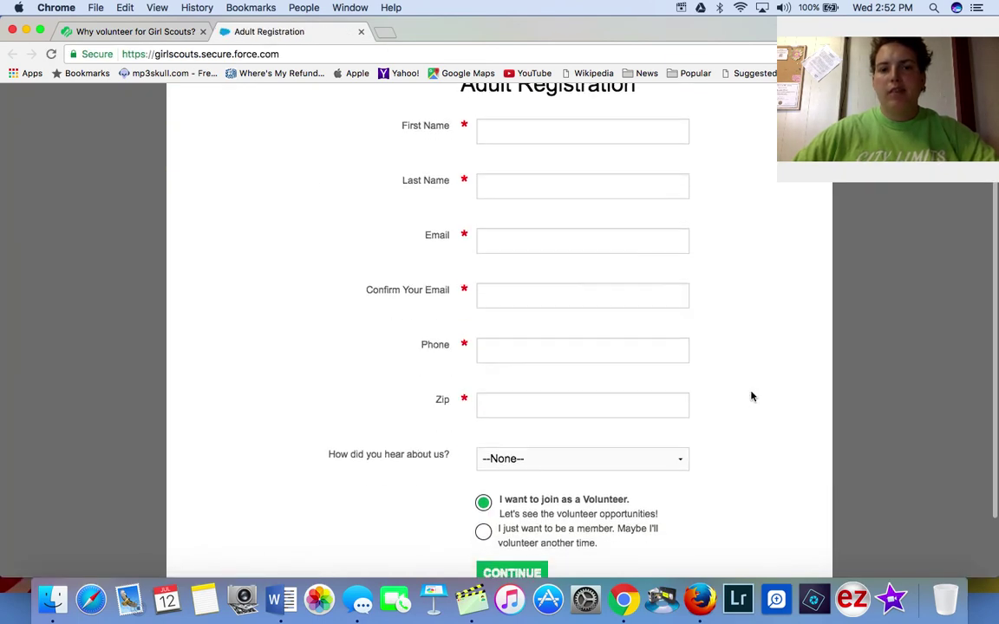
pyautogui.scroll(-2, 752, 396)
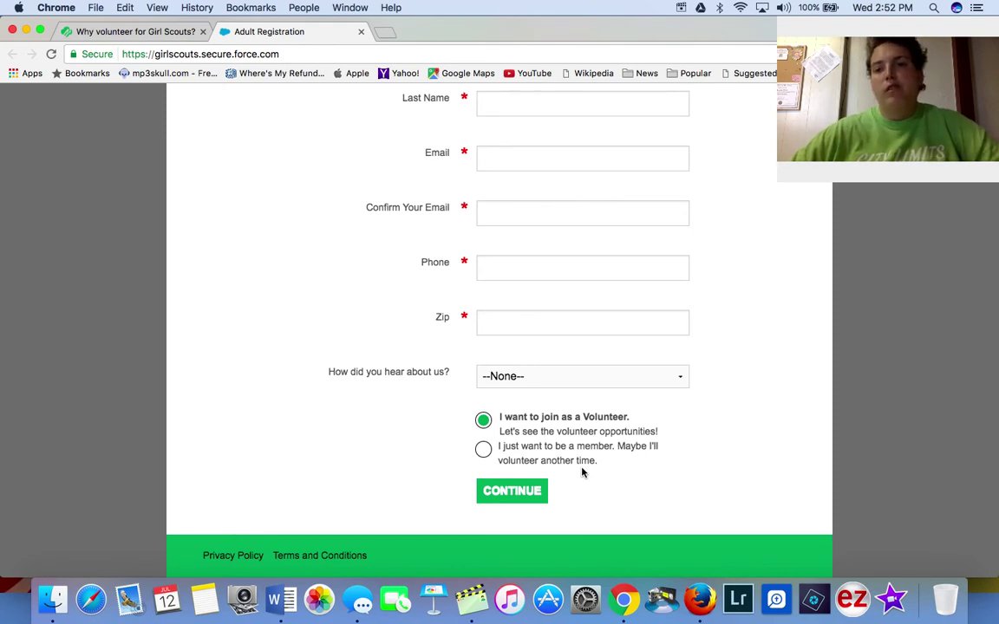
pyautogui.scroll(5, 575, 461)
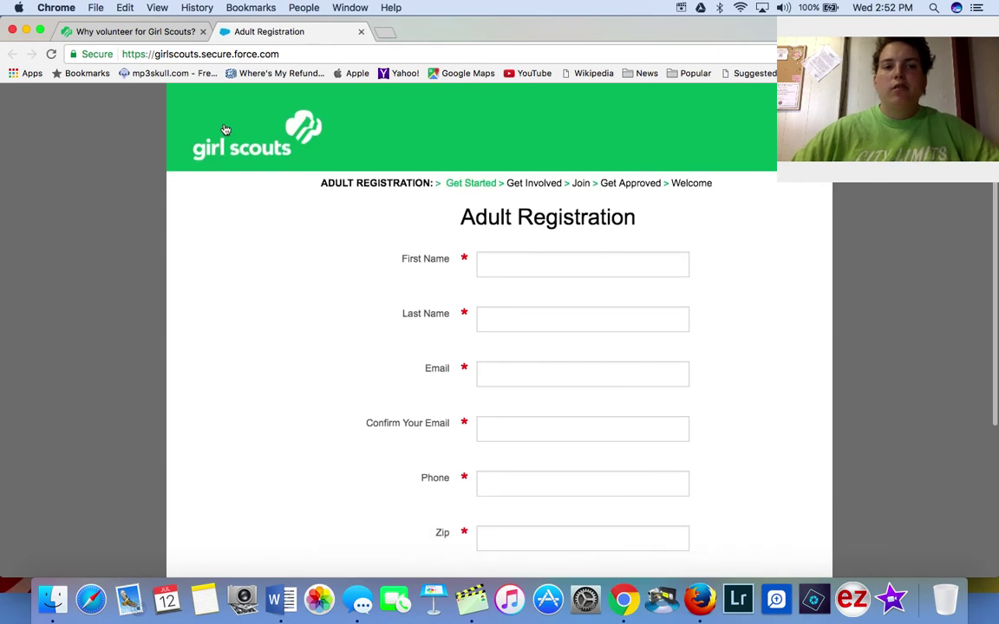
# Close the Adult Registration form and return from the Why Volunteer page to the start of the council homepage
pyautogui.click(361, 31)
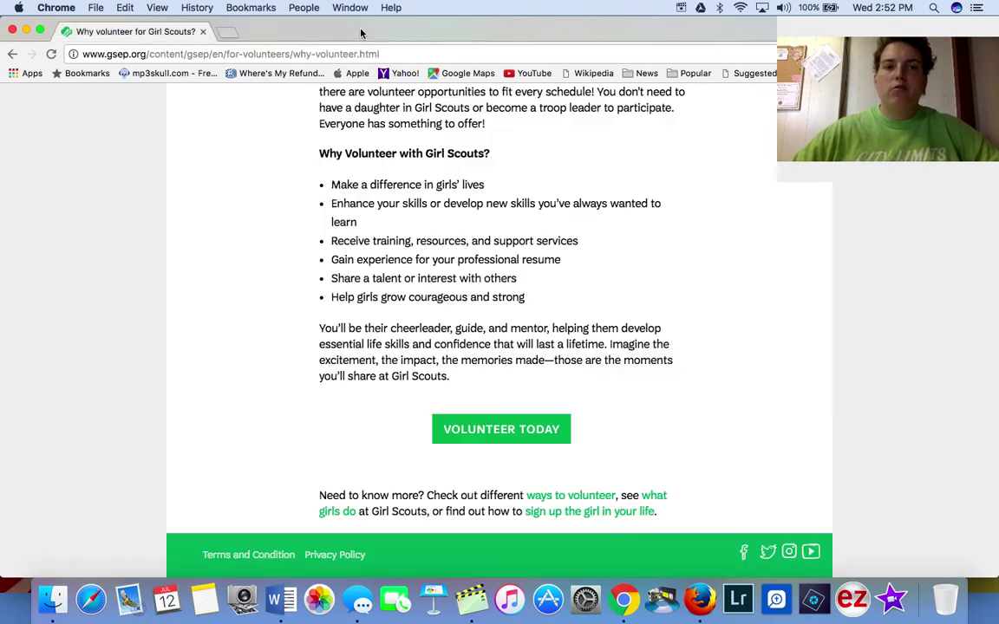
pyautogui.click(11, 54)
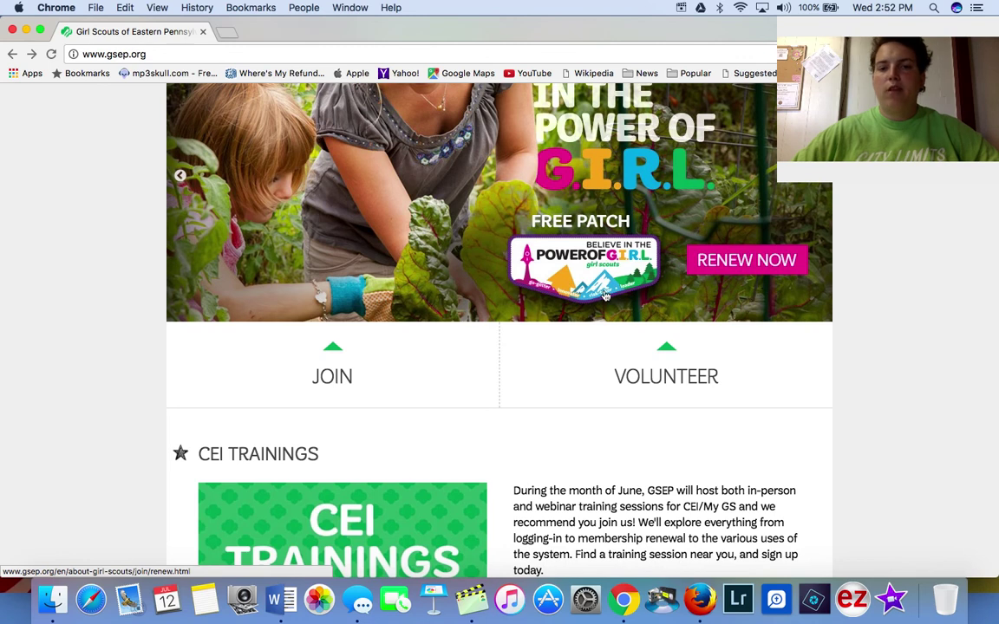
pyautogui.scroll(4, 902, 403)
pyautogui.scroll(-1, 902, 403)
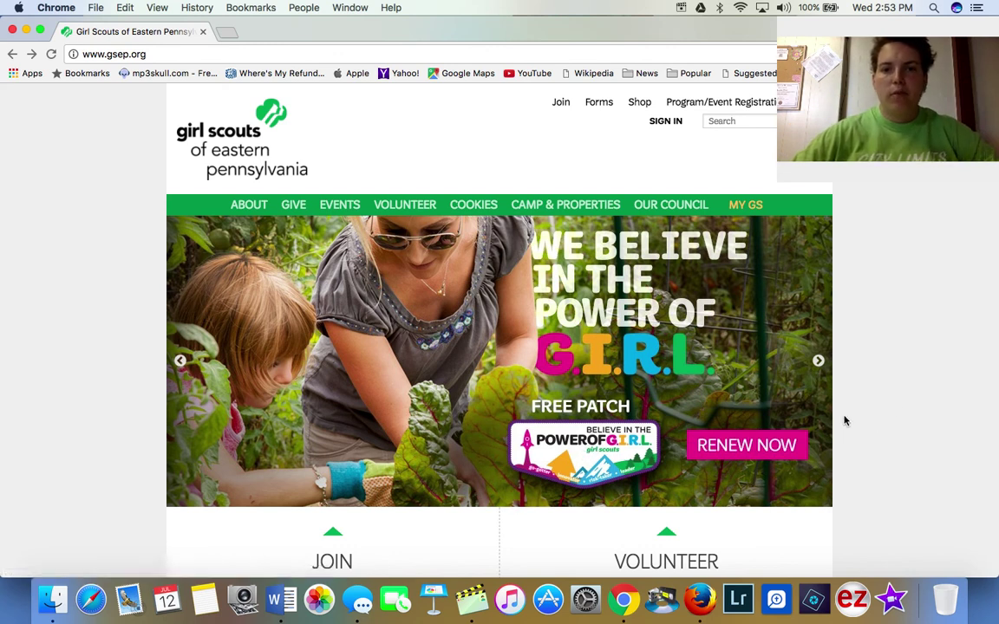
# Open the member login page by following the homepage's Renew Now banner link and the Re-register page's Renew Now link
pyautogui.scroll(-5, 891, 386)
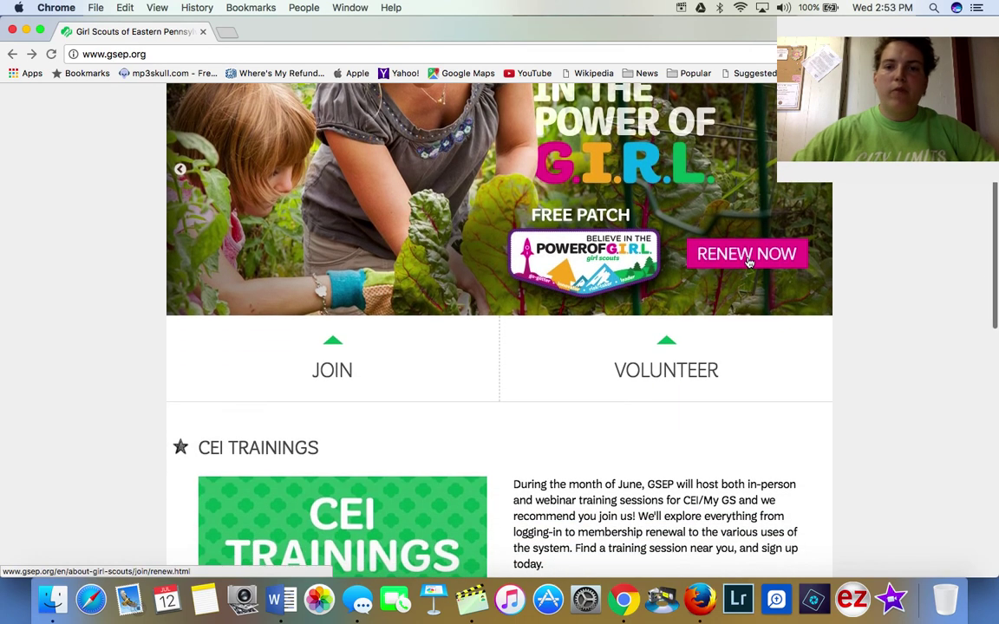
pyautogui.click(748, 260)
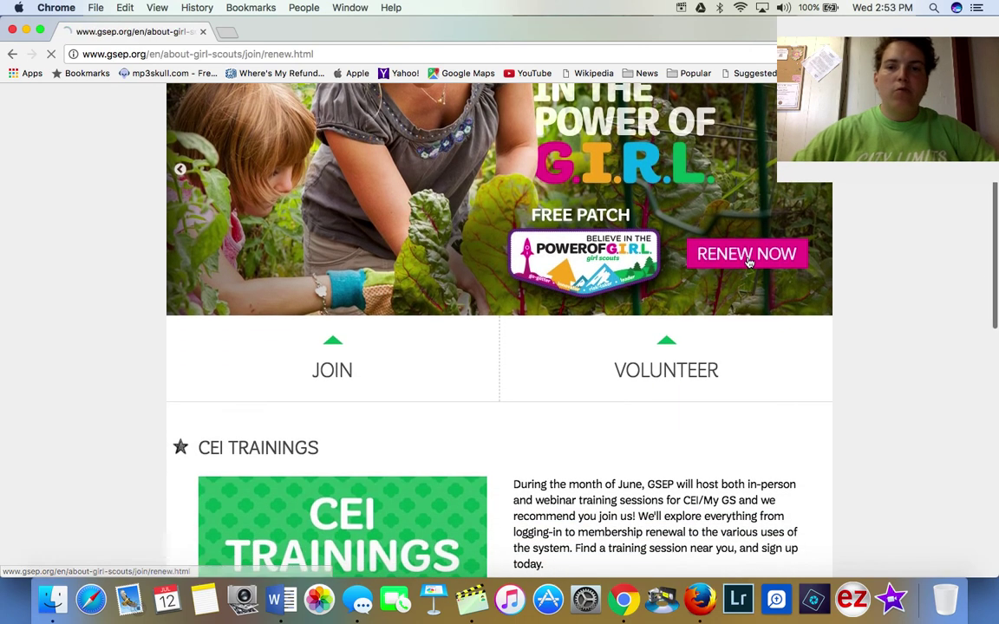
pyautogui.scroll(-10, 801, 414)
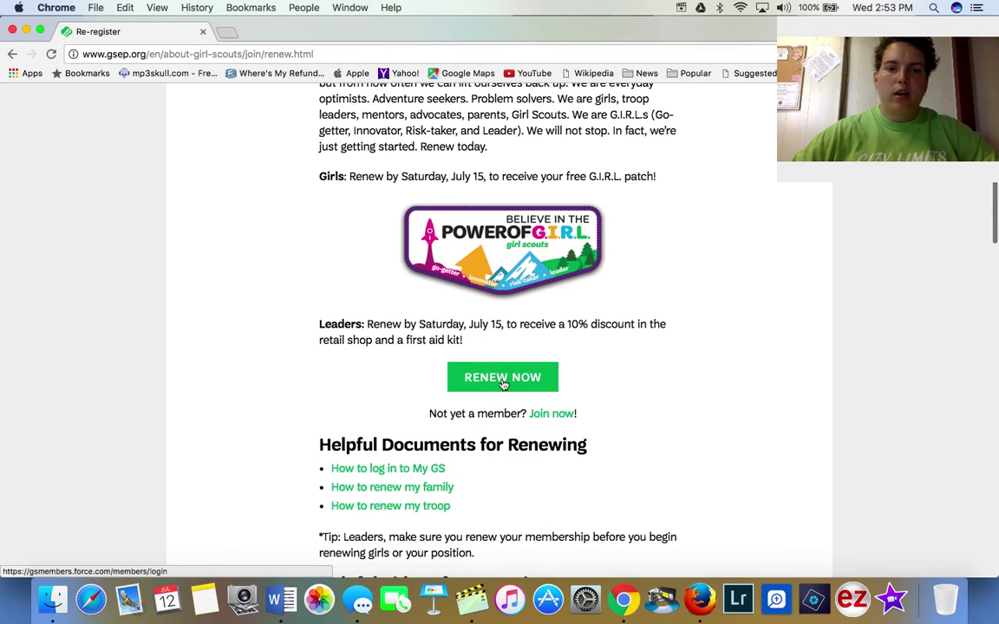
pyautogui.click(501, 379)
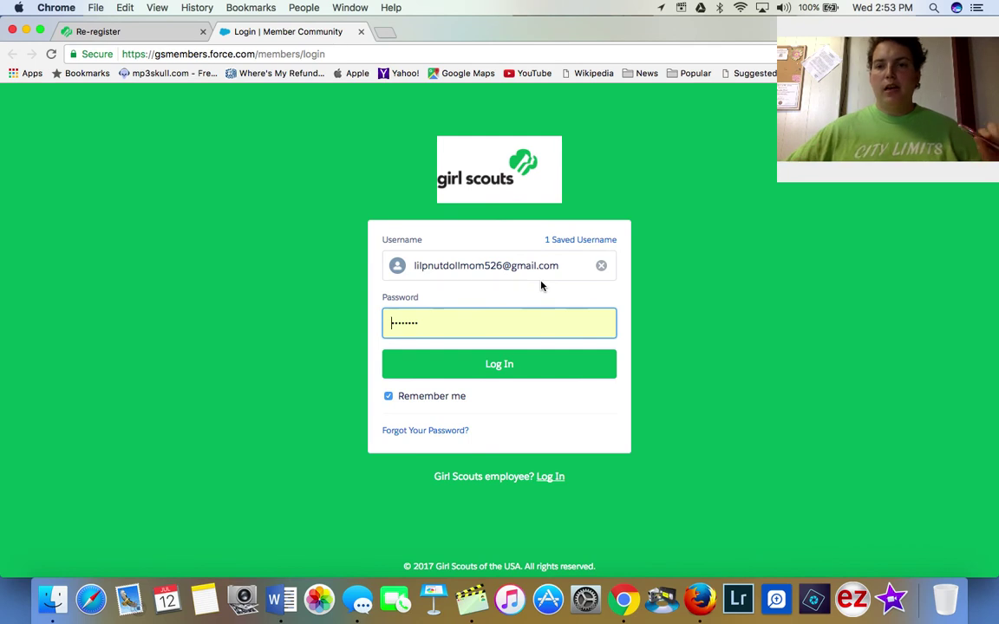
# Compare the renewal information on the Re-register page with the member login page
pyautogui.click(124, 32)
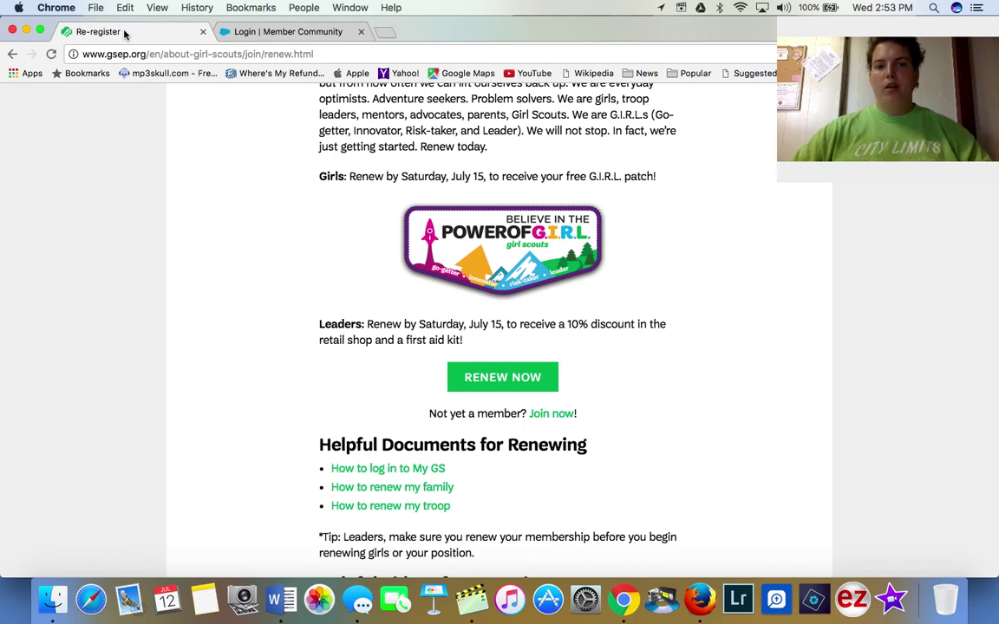
pyautogui.click(299, 31)
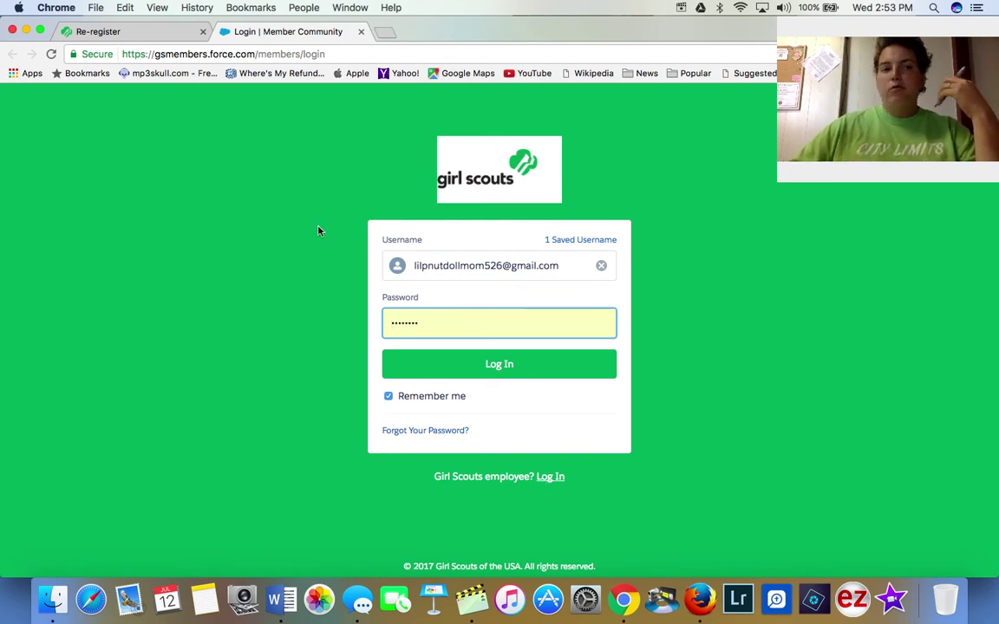
pyautogui.click(145, 38)
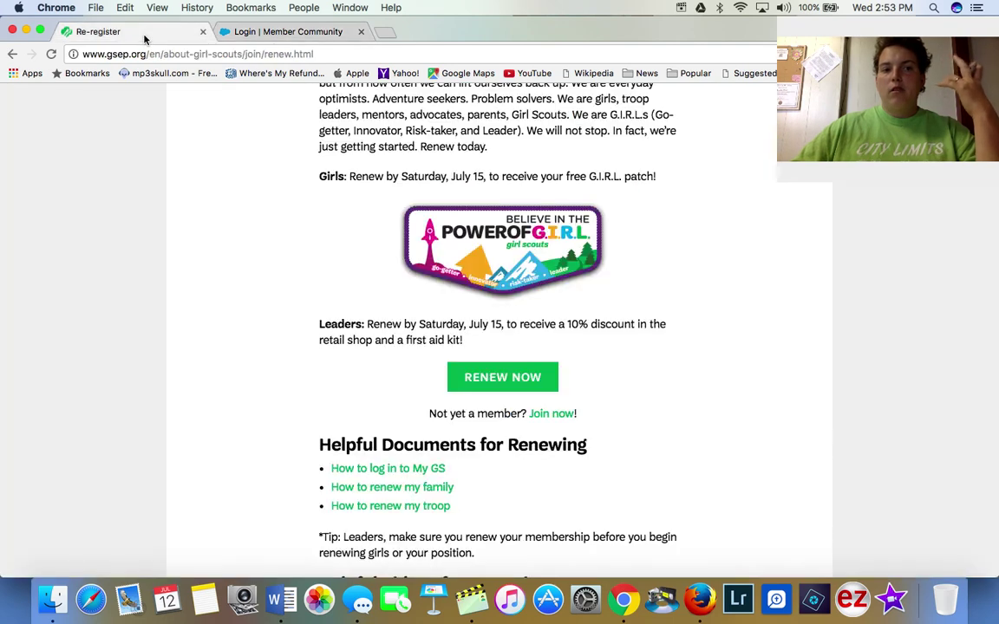
pyautogui.click(264, 38)
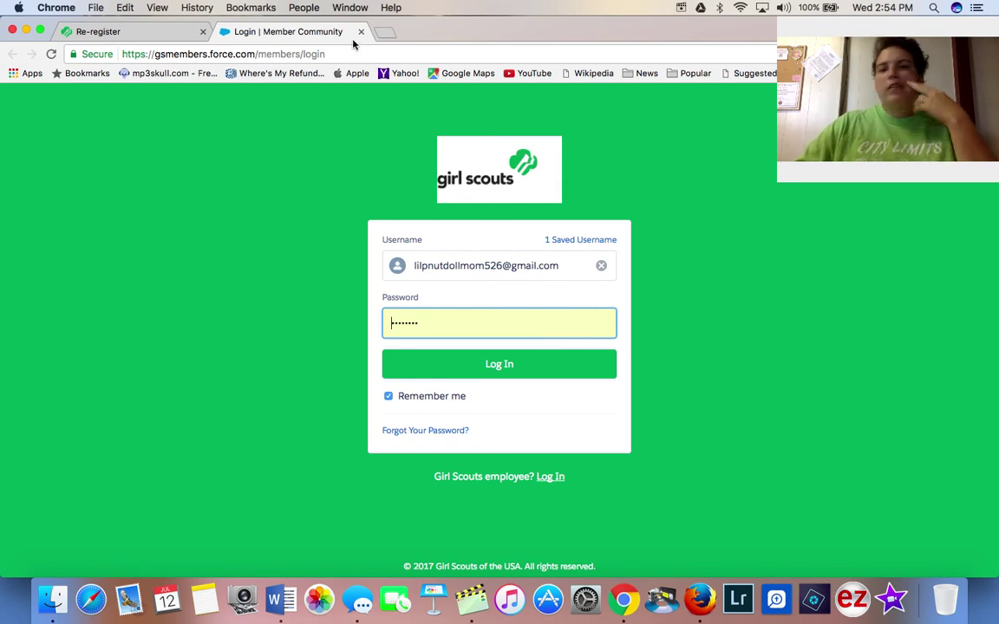
pyautogui.click(147, 31)
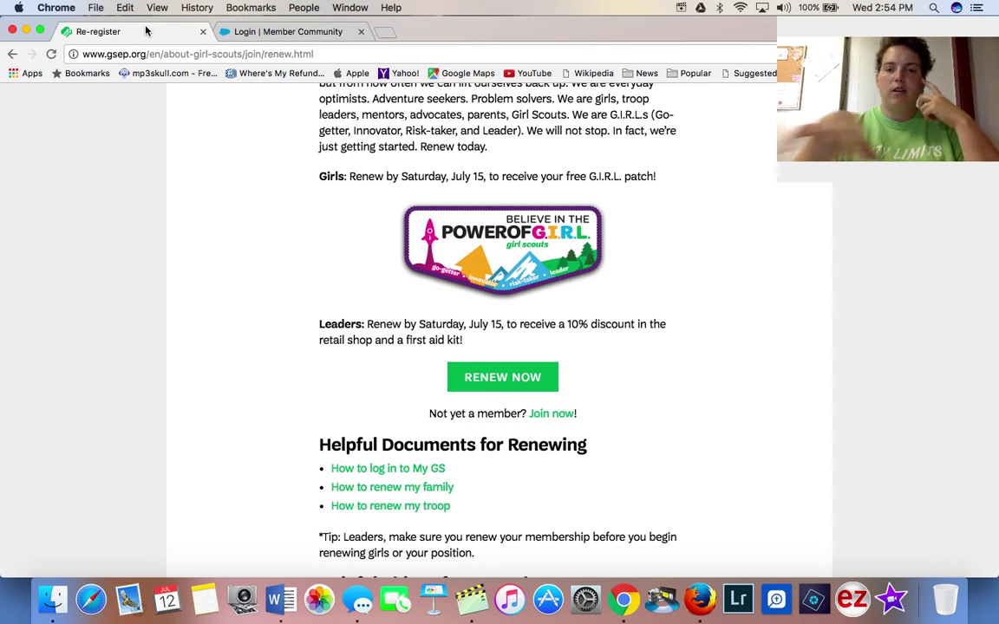
# Return to the member login page and log in with the saved username and password
pyautogui.click(244, 33)
pyautogui.click(519, 365)
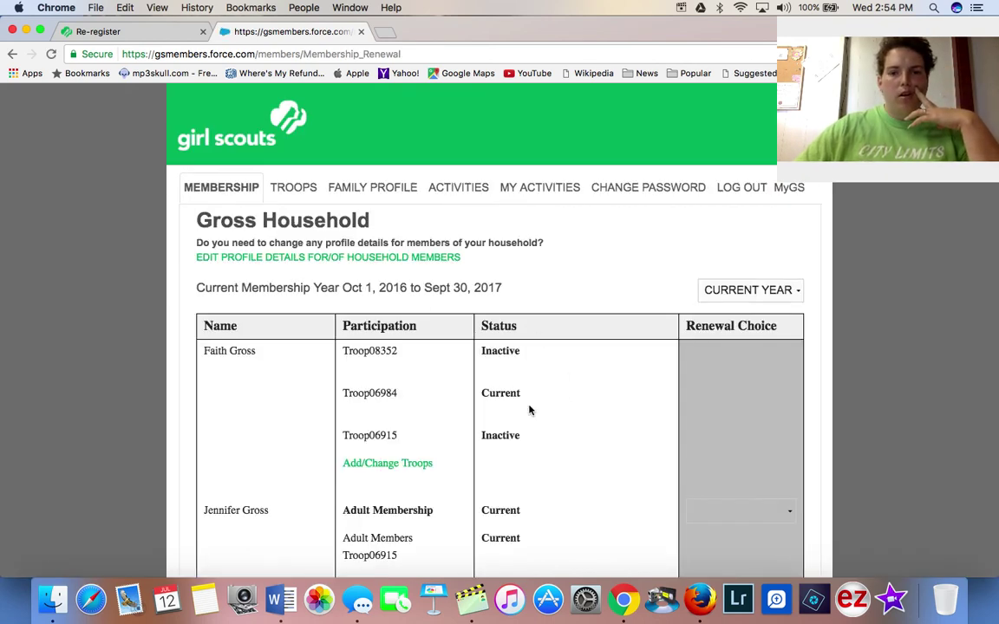
# Set the household's membership table to NEXT YEAR
pyautogui.scroll(-2, 528, 409)
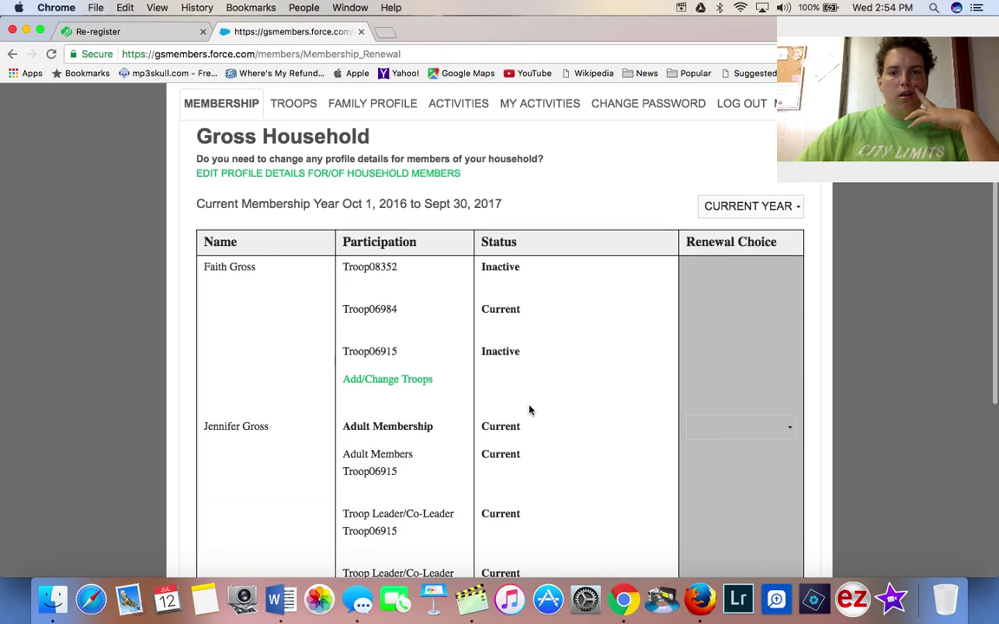
pyautogui.click(764, 214)
pyautogui.click(743, 223)
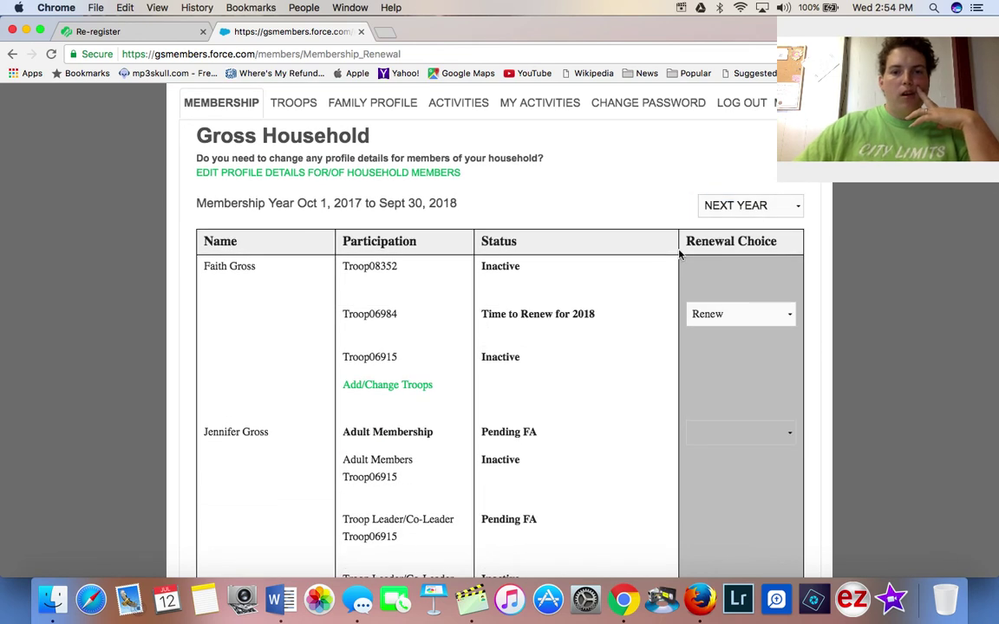
# Examine each household member's troop participation, status and renewal choice for next year, plus the option for adding a new member
pyautogui.scroll(-4, 555, 390)
pyautogui.scroll(-2, 558, 392)
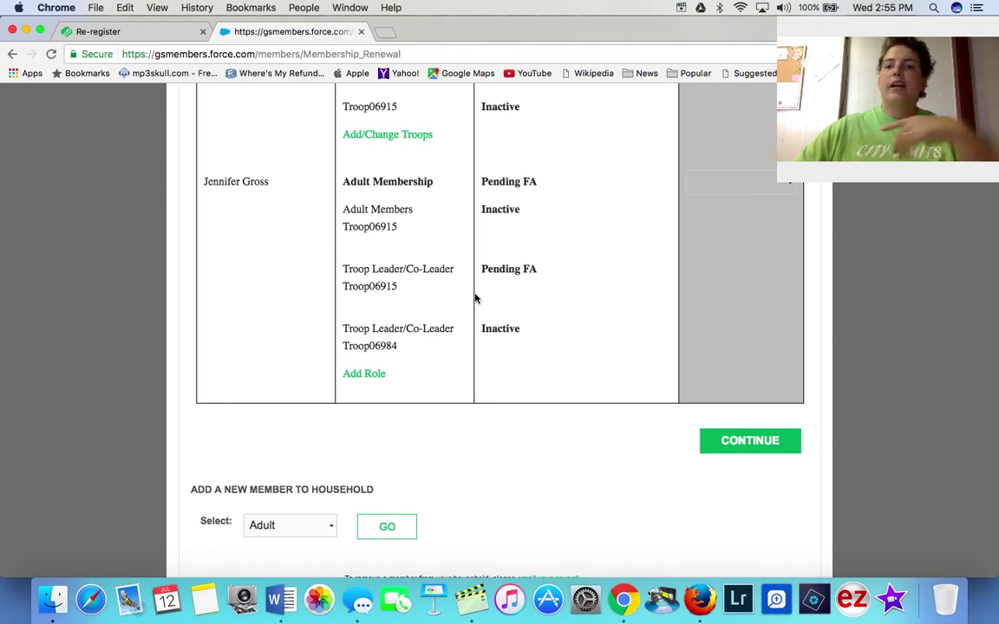
pyautogui.scroll(5, 500, 279)
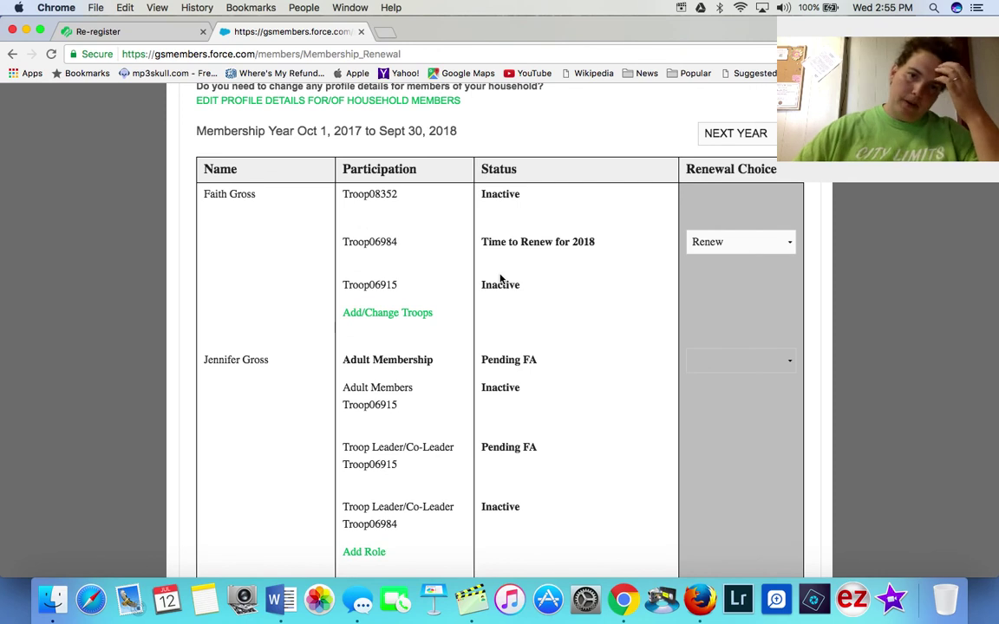
pyautogui.scroll(2, 500, 278)
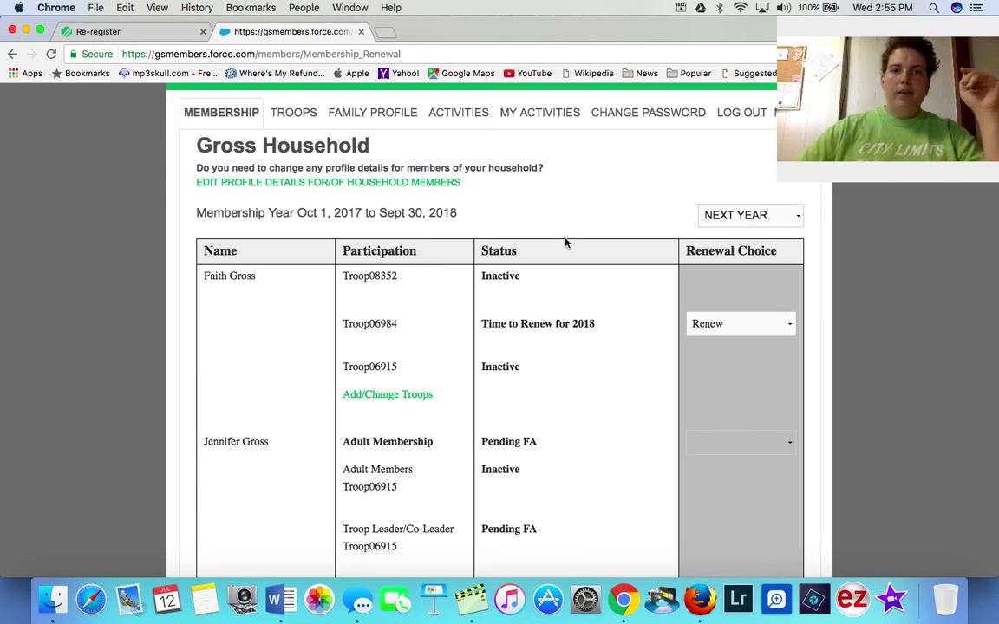
pyautogui.scroll(-5, 571, 313)
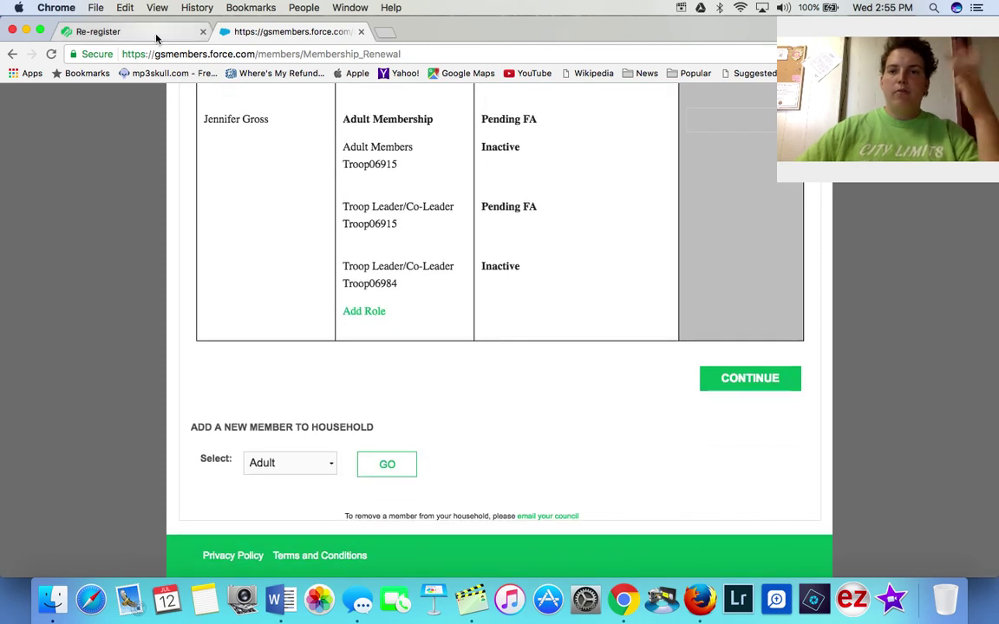
pyautogui.scroll(4, 417, 221)
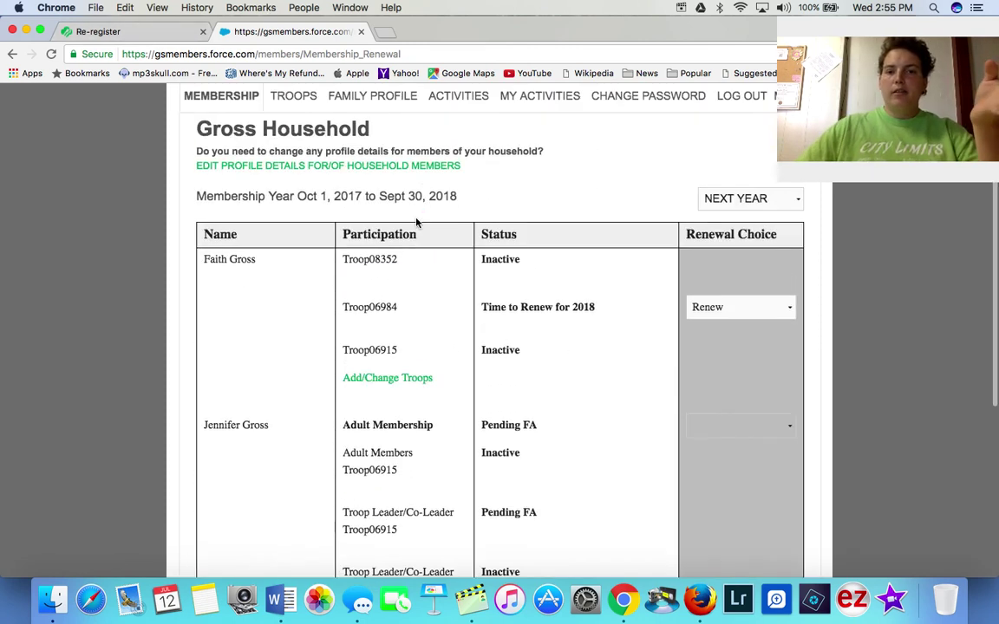
# Switch the household's membership table to CURRENT YEAR and examine the members' statuses
pyautogui.click(736, 243)
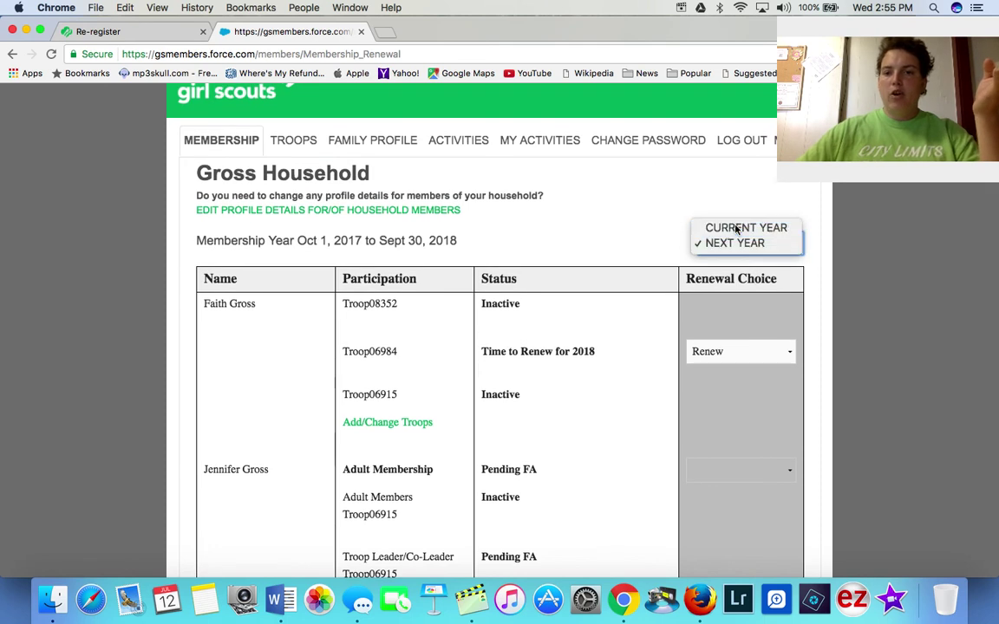
pyautogui.click(735, 229)
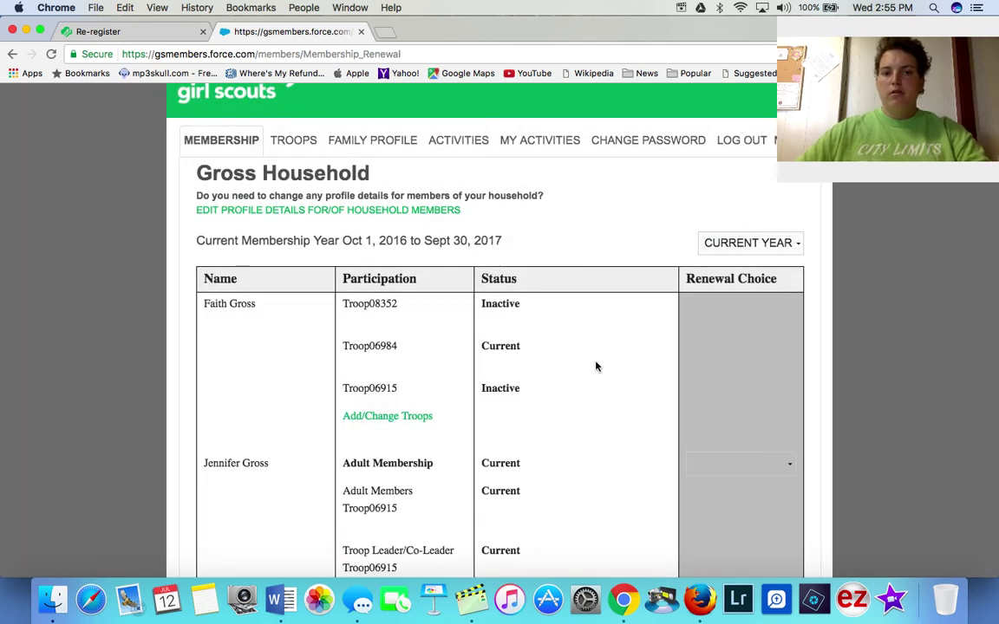
pyautogui.scroll(-3, 595, 366)
pyautogui.scroll(2, 595, 367)
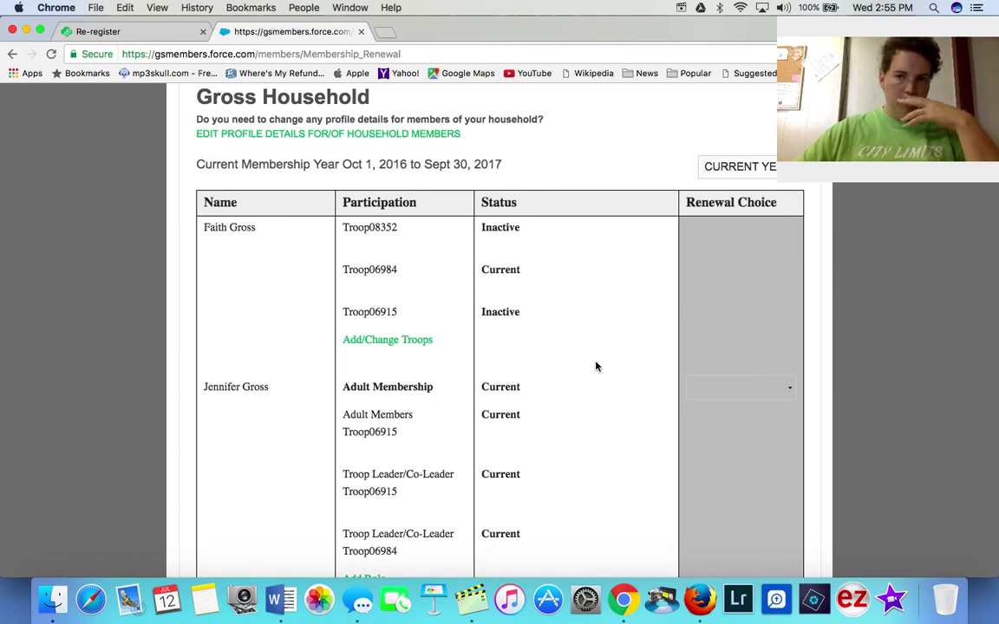
# Switch the household's membership table back to NEXT YEAR and review the renewal choices
pyautogui.click(730, 169)
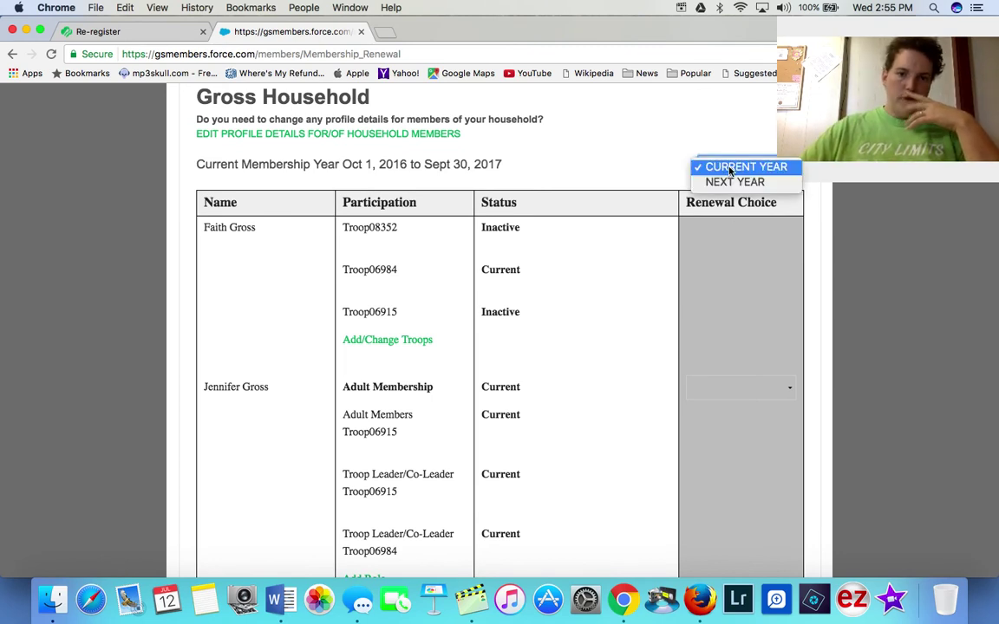
pyautogui.click(730, 168)
pyautogui.click(731, 169)
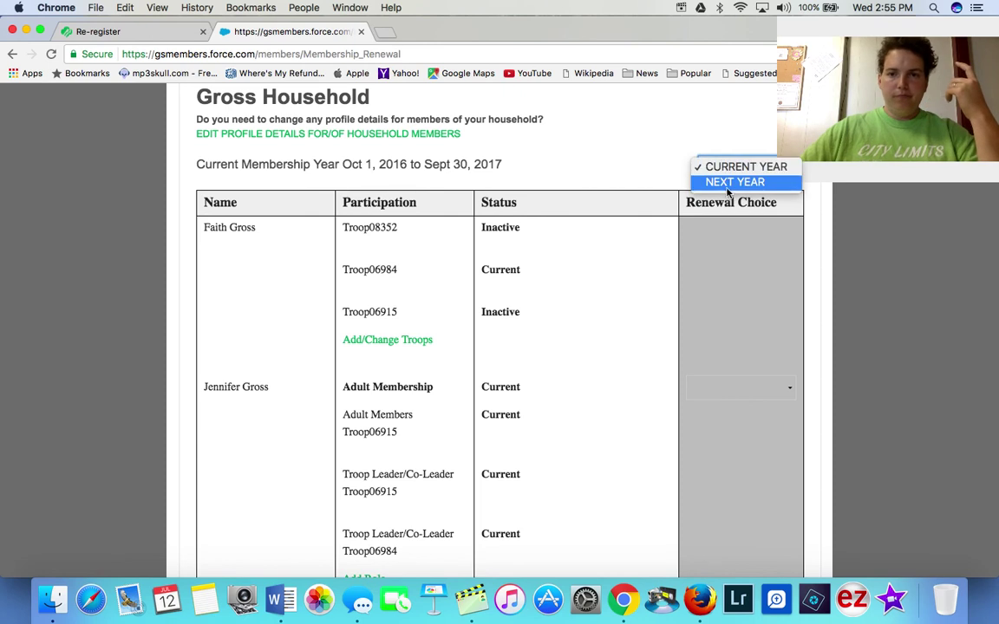
pyautogui.click(734, 182)
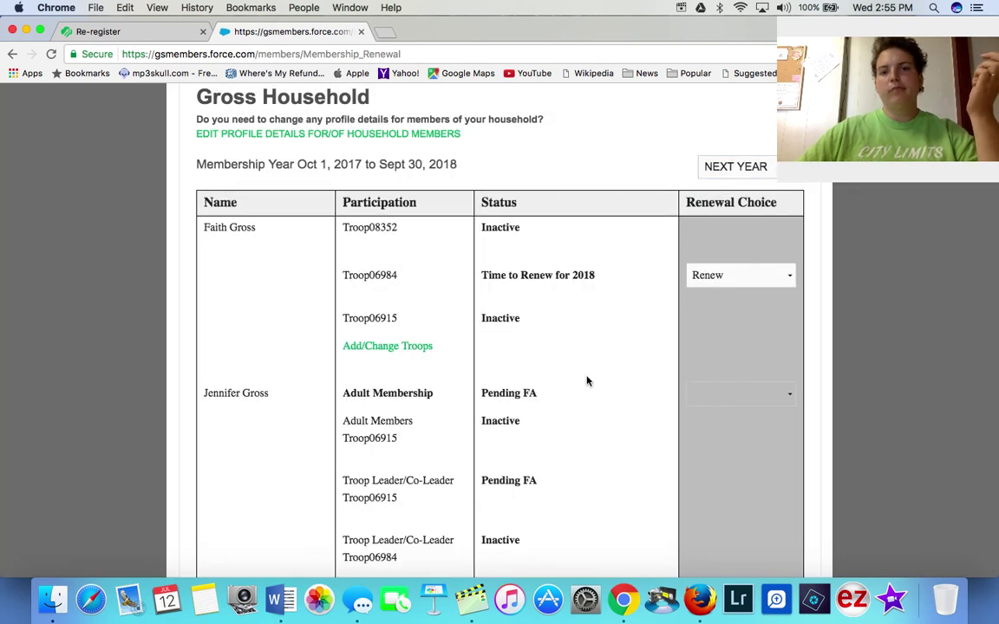
pyautogui.scroll(-3, 575, 446)
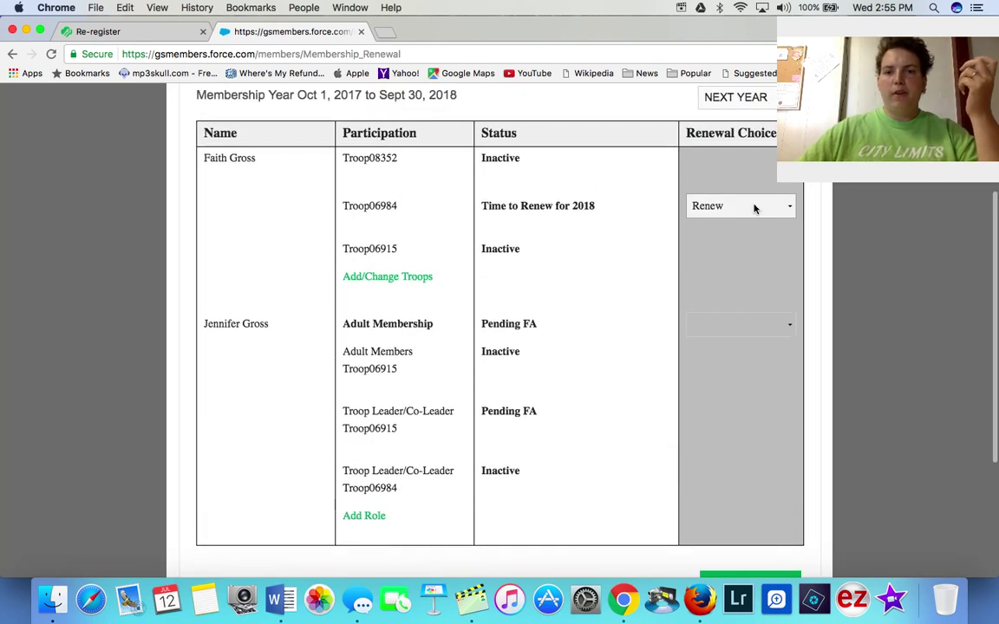
# Keep the Troop06984 renewal choice at Renew and continue to the Girl Scout Promise and Law agreement
pyautogui.click(754, 208)
pyautogui.click(634, 181)
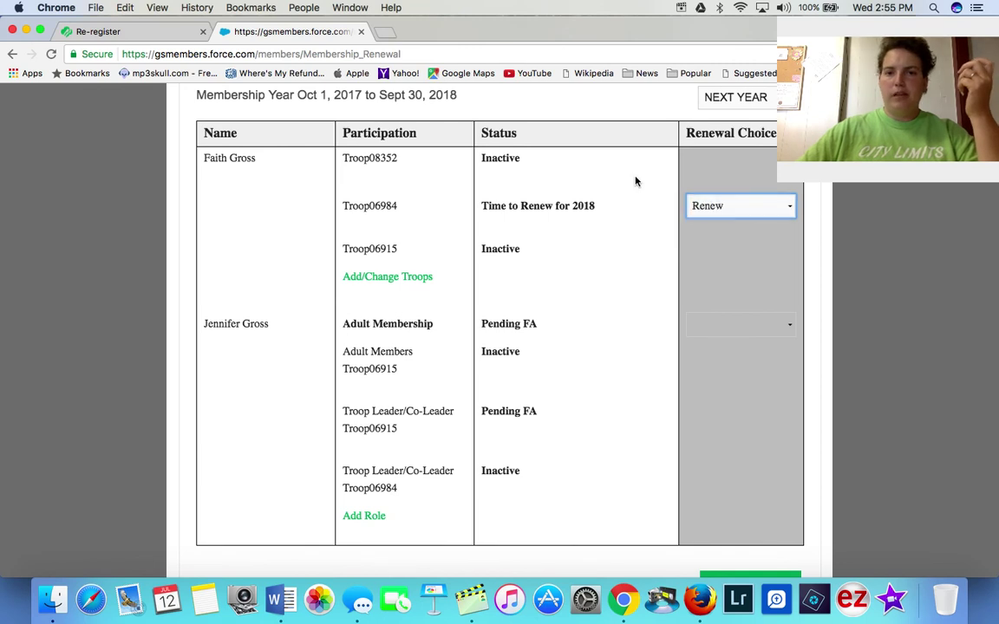
pyautogui.scroll(-3, 663, 371)
pyautogui.scroll(3, 663, 370)
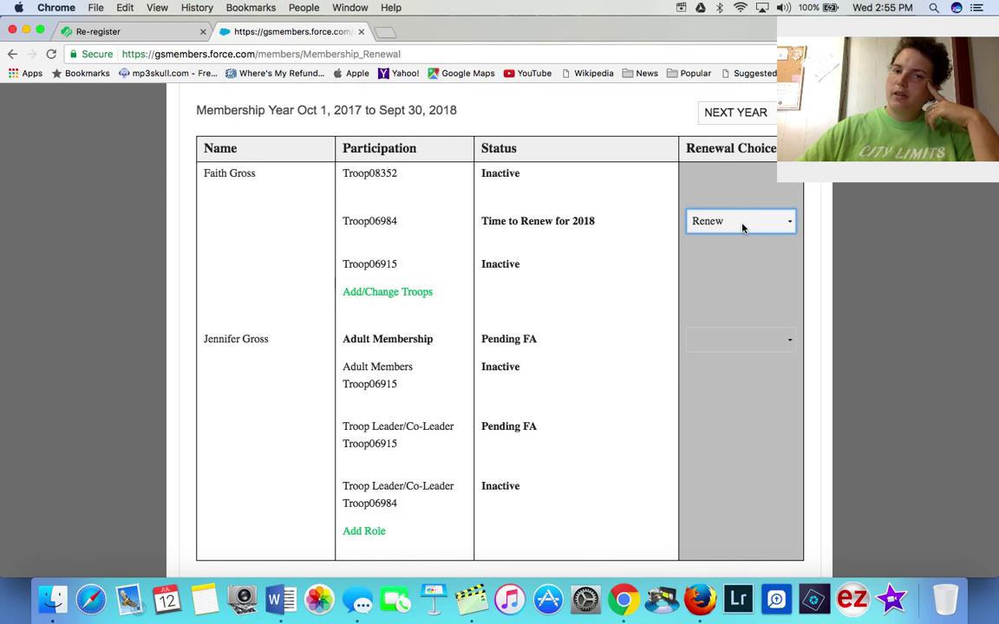
pyautogui.scroll(-2, 657, 337)
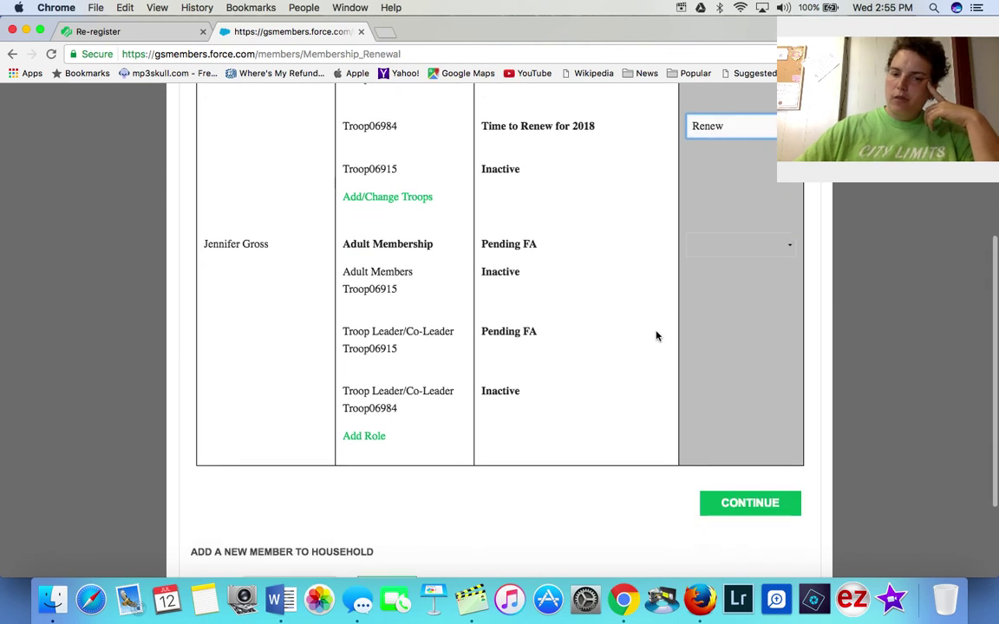
pyautogui.scroll(2, 656, 336)
pyautogui.scroll(-3, 751, 493)
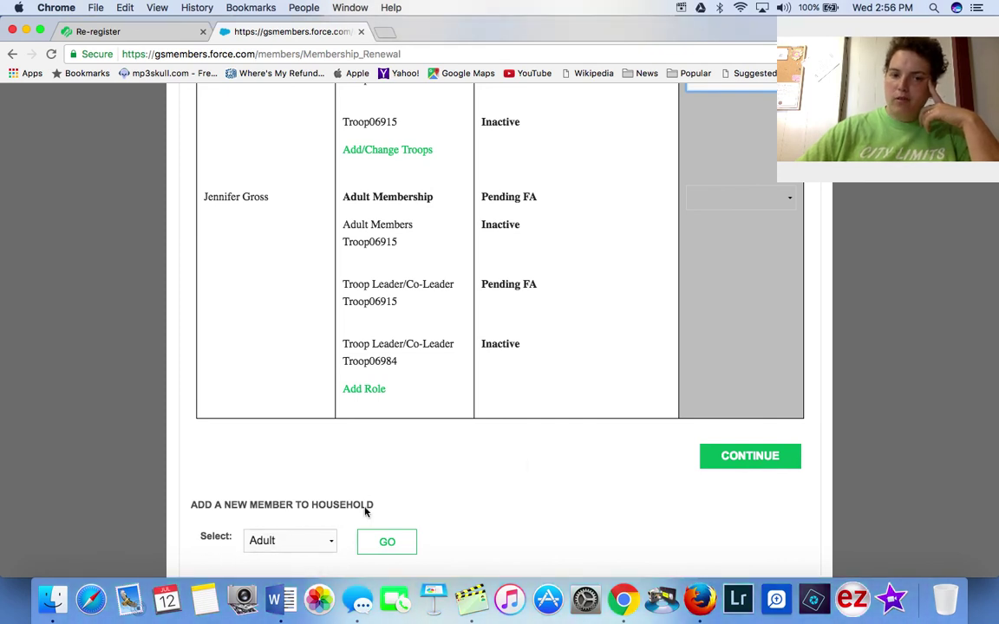
pyautogui.click(729, 466)
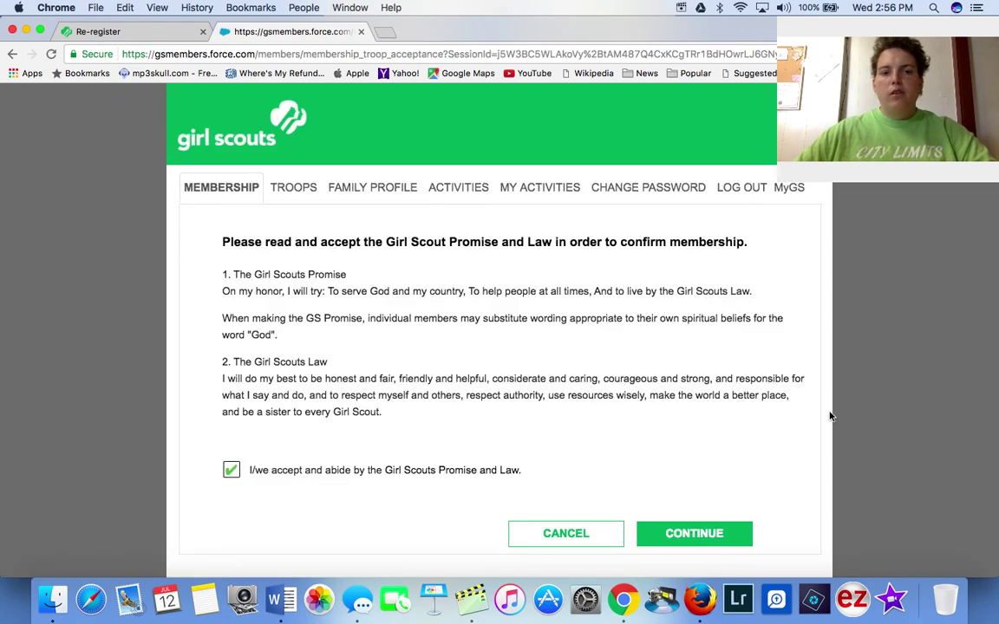
# Accept the Girl Scout Promise and Law and go through the payment page's donation, Request Aid, billing and card sections
pyautogui.scroll(-1, 830, 417)
pyautogui.click(695, 491)
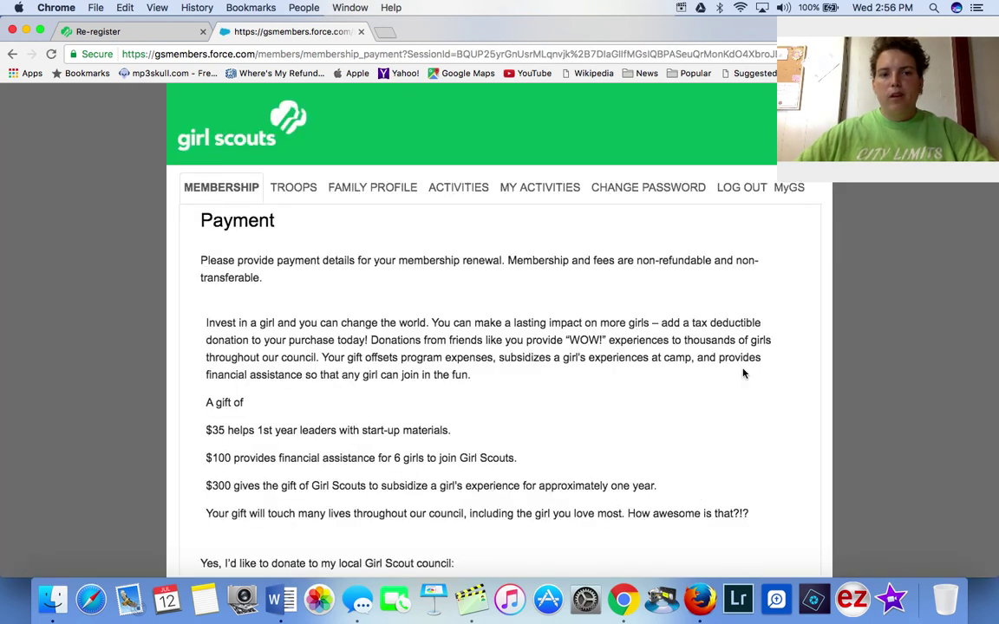
pyautogui.scroll(-5, 751, 393)
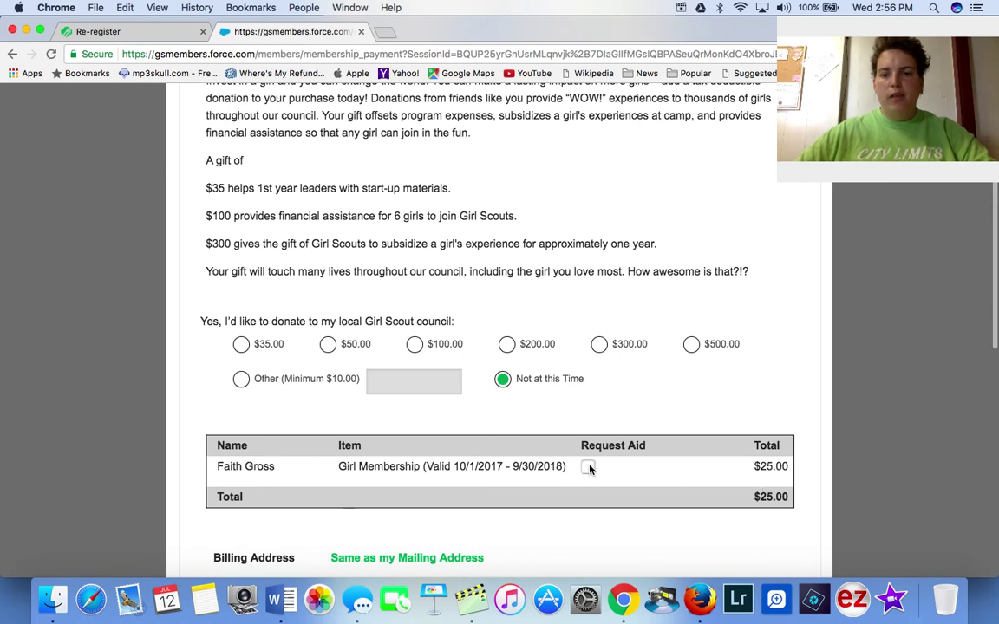
pyautogui.scroll(-5, 690, 469)
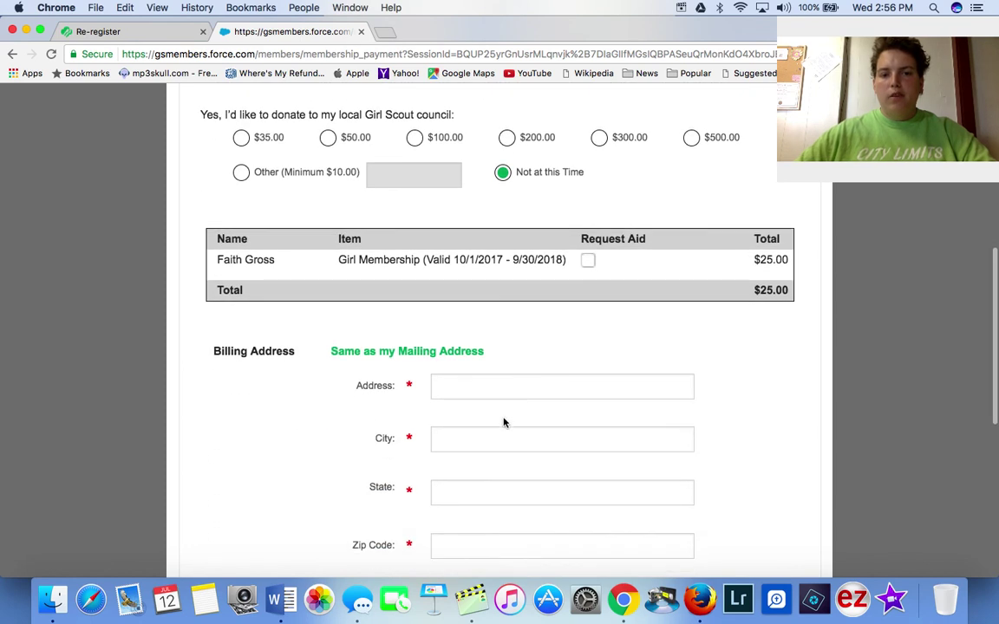
pyautogui.scroll(-4, 478, 520)
pyautogui.scroll(-6, 478, 520)
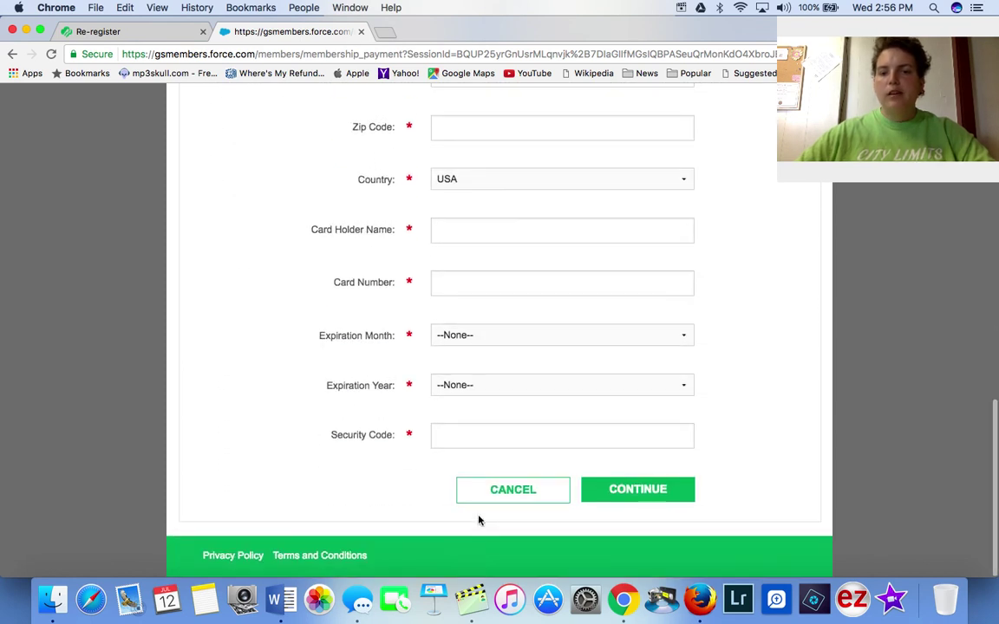
pyautogui.click(613, 491)
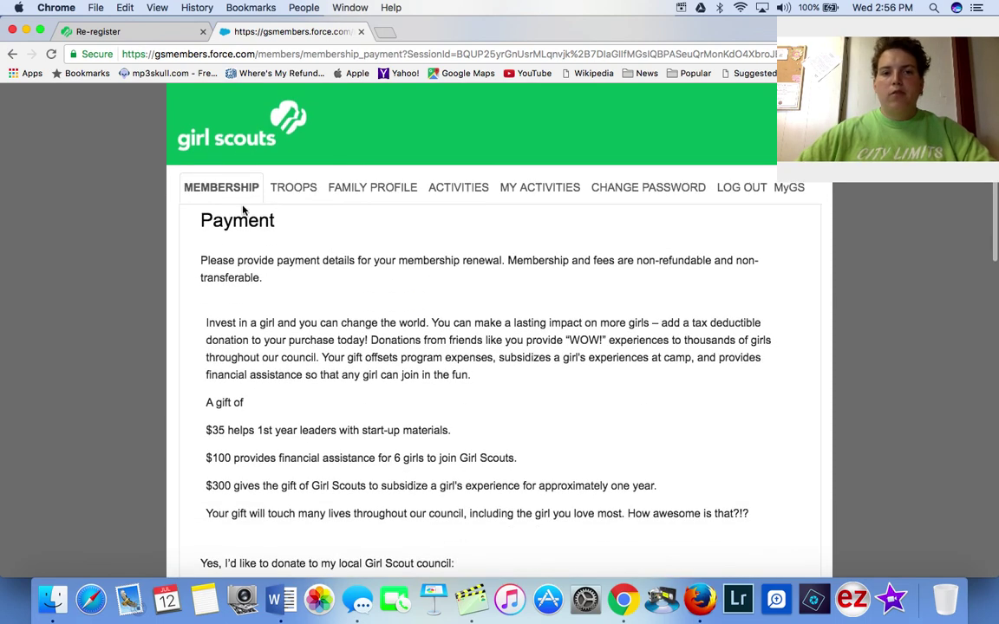
# Go back from the payment page to the household membership page and choose to start over
pyautogui.click(13, 54)
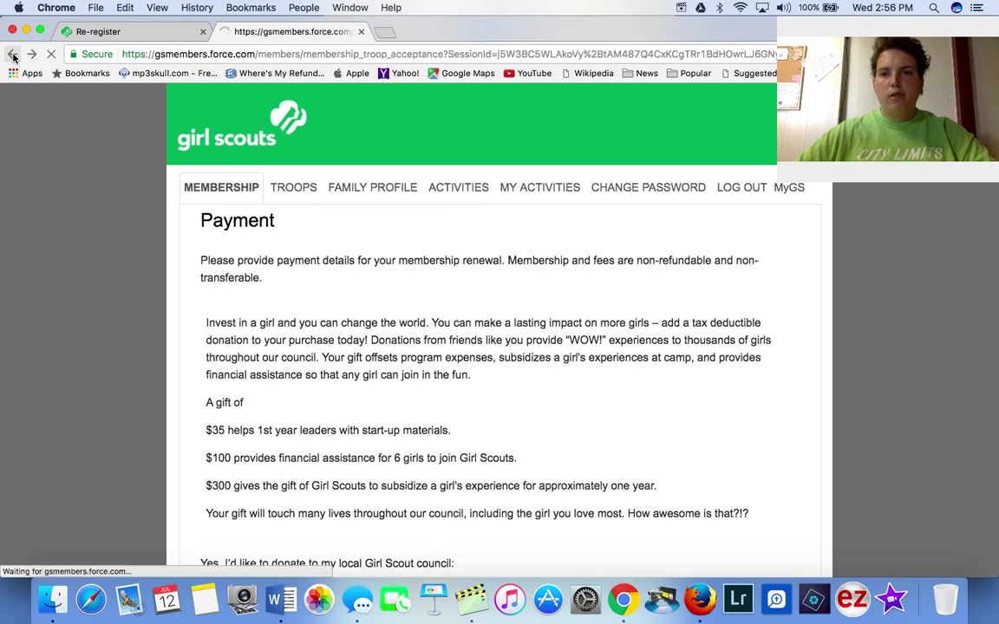
pyautogui.click(13, 55)
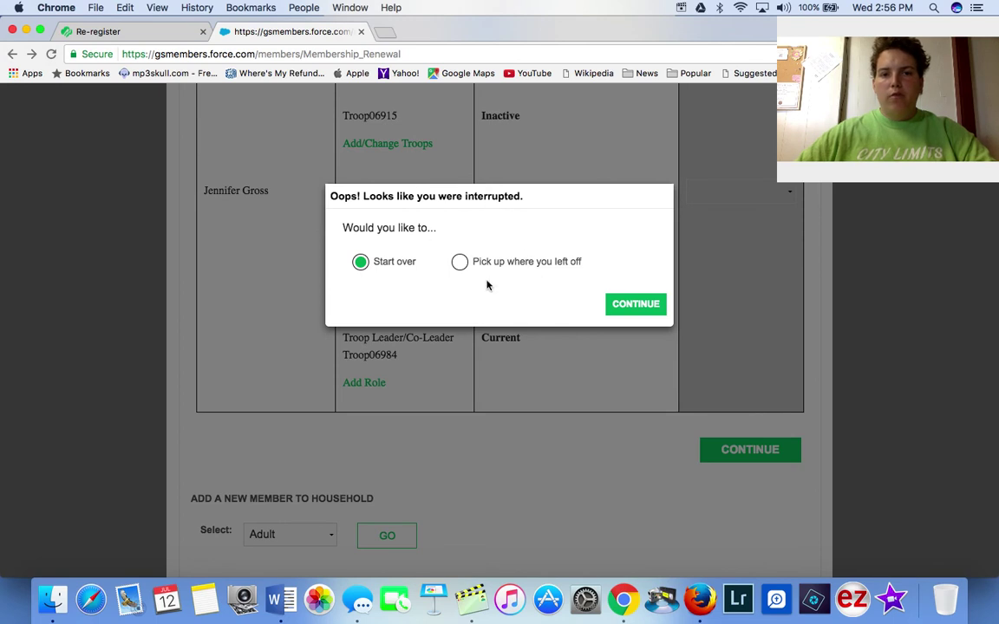
pyautogui.click(631, 310)
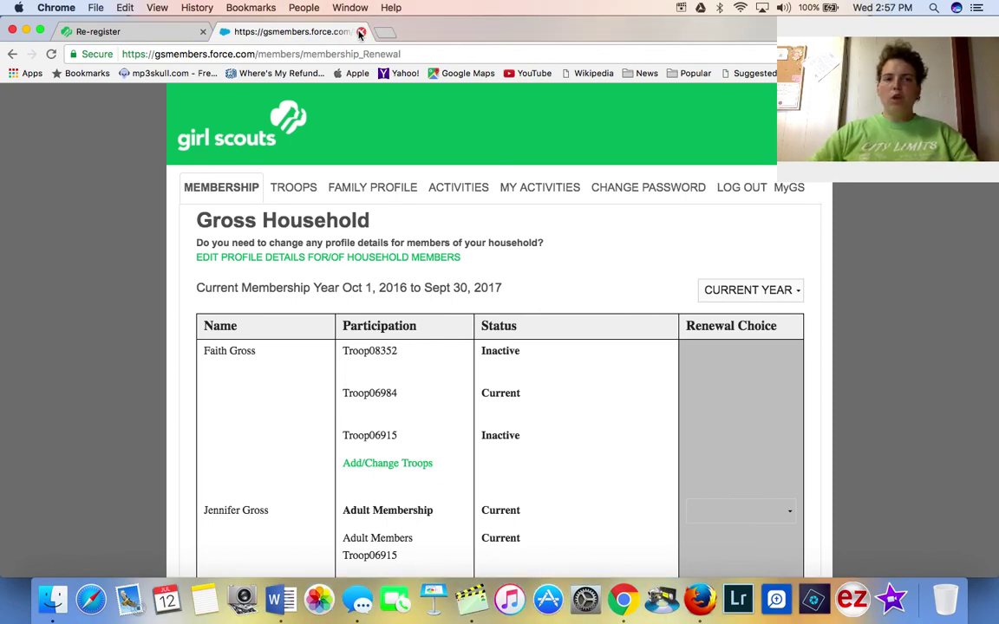
# Close the member portal page and review the helpful renewal documents and videos on the council's Renew page
pyautogui.press('super+w')
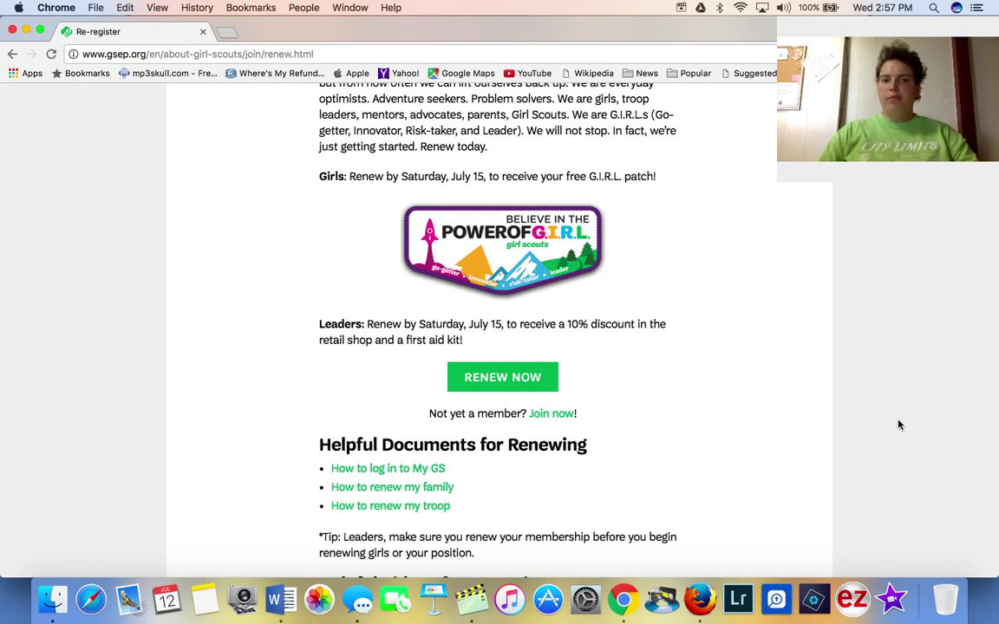
pyautogui.scroll(-10, 900, 424)
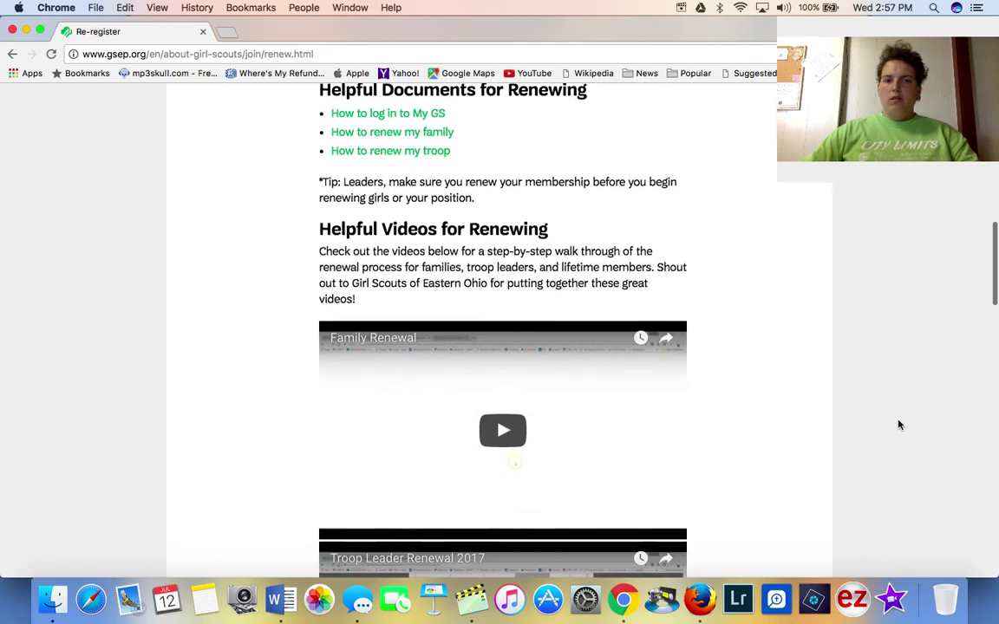
pyautogui.scroll(15, 899, 425)
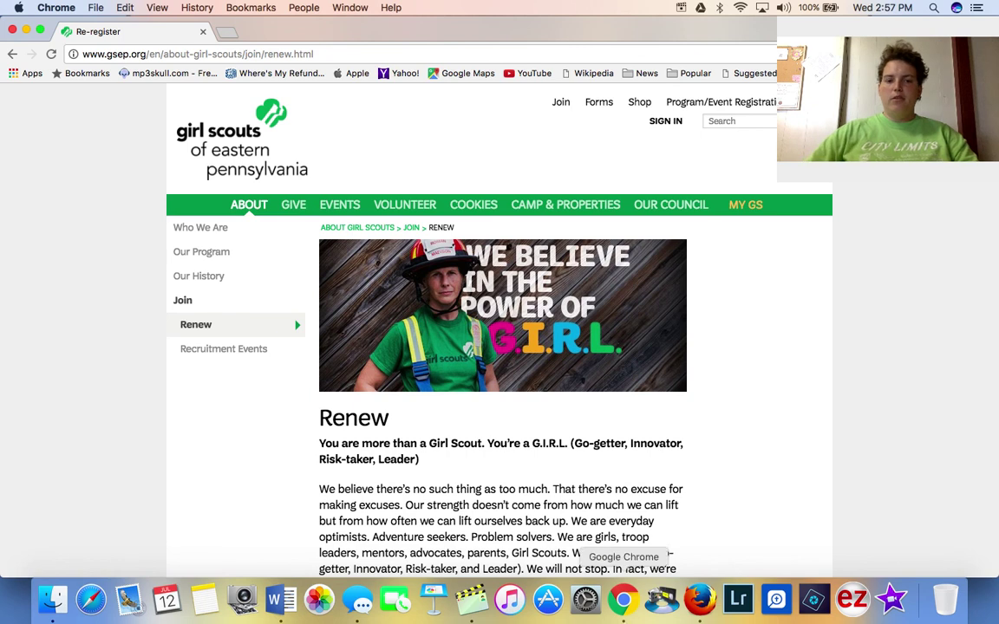
# Switch to Photos and open the picture of the green vest with patches from The Promenade Shops at Saucon Valley moment
pyautogui.click(320, 603)
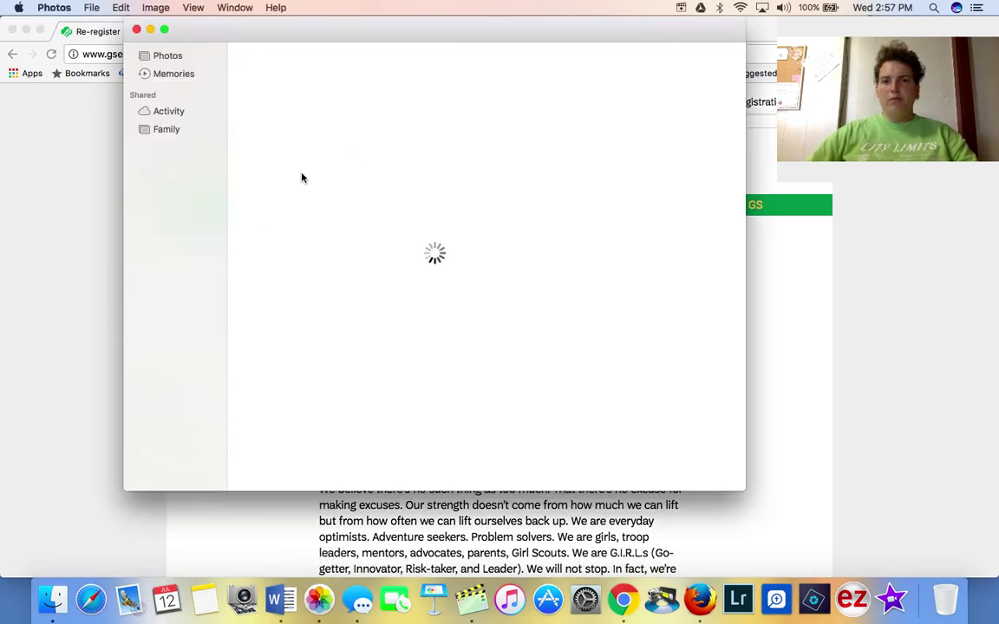
pyautogui.click(160, 56)
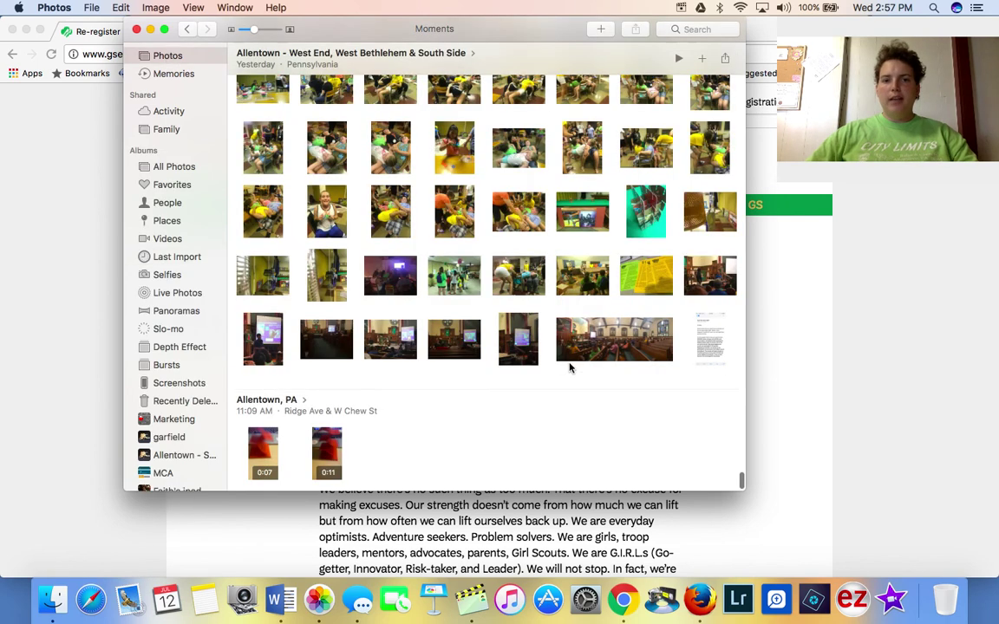
pyautogui.scroll(10, 572, 364)
pyautogui.scroll(10, 573, 265)
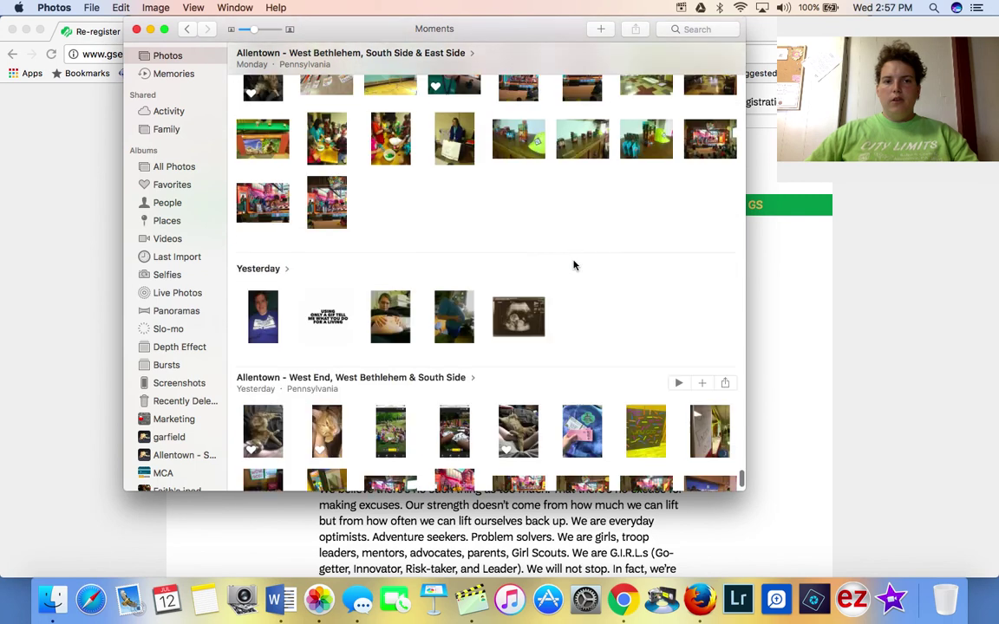
pyautogui.scroll(10, 573, 264)
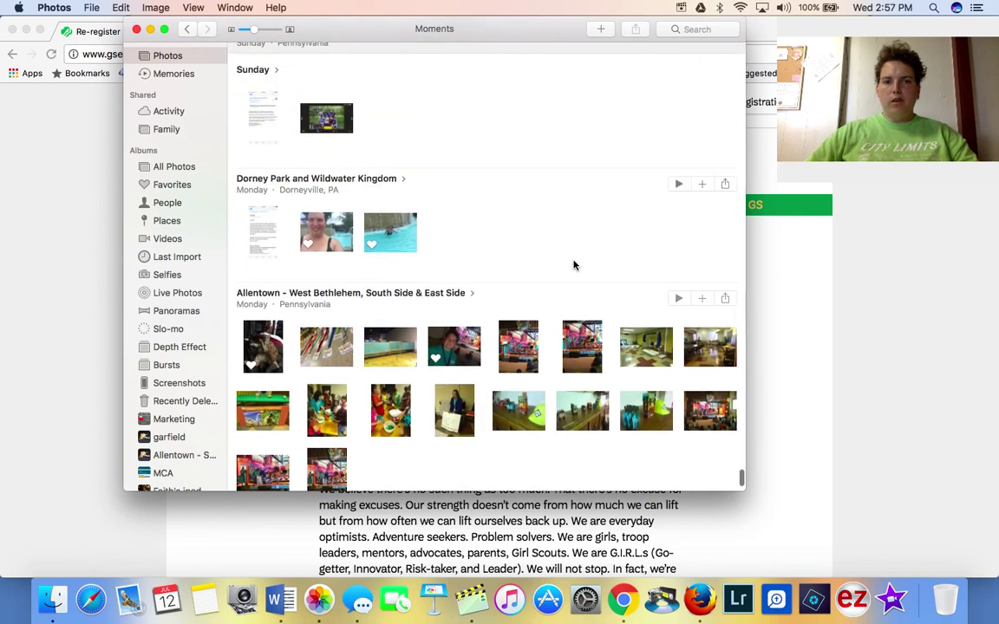
pyautogui.scroll(2, 573, 265)
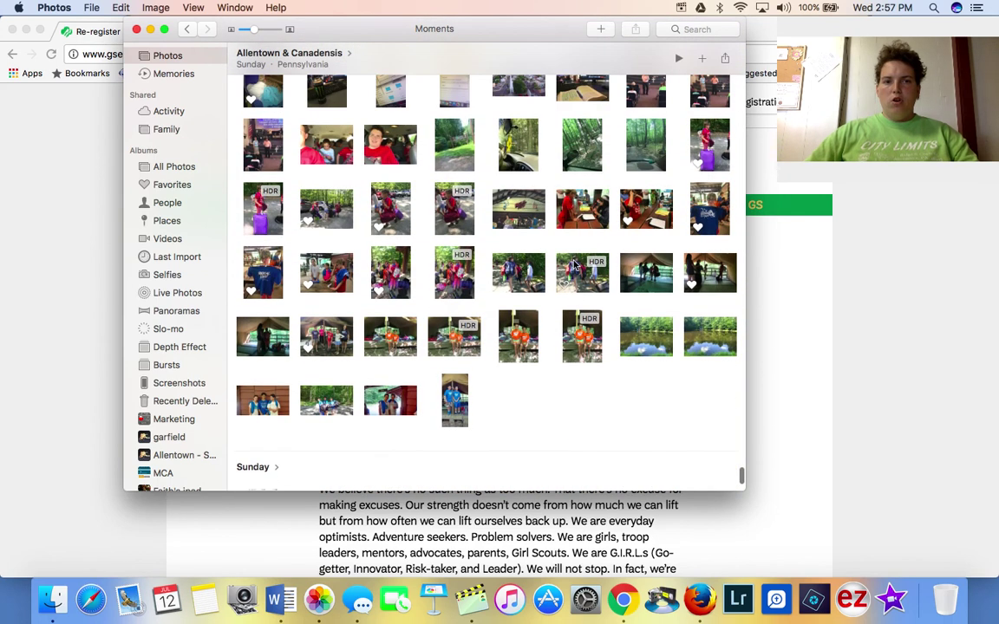
pyautogui.scroll(-4, 573, 264)
pyautogui.scroll(14, 573, 265)
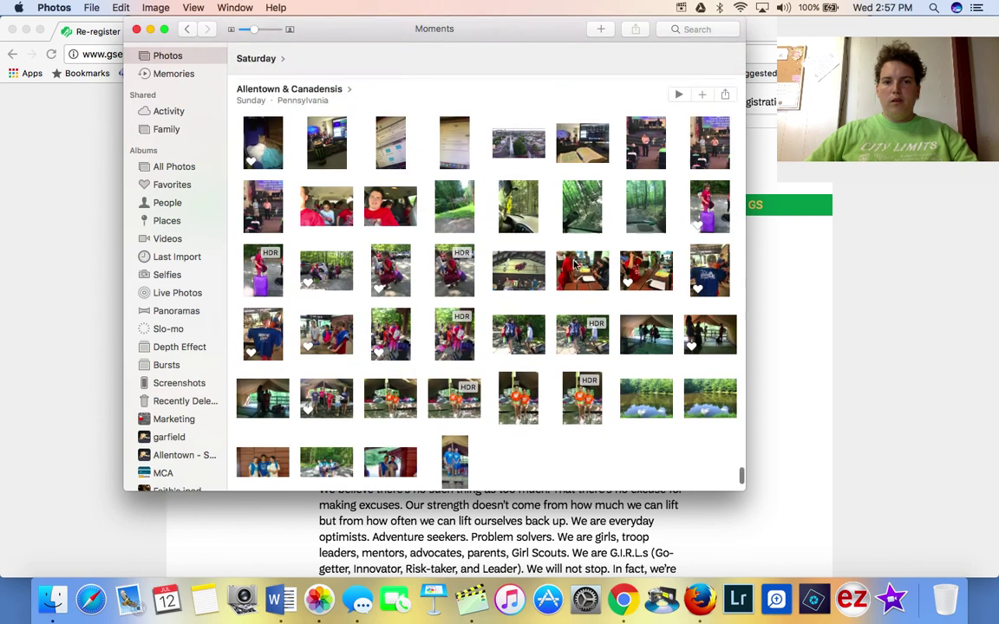
pyautogui.click(461, 203)
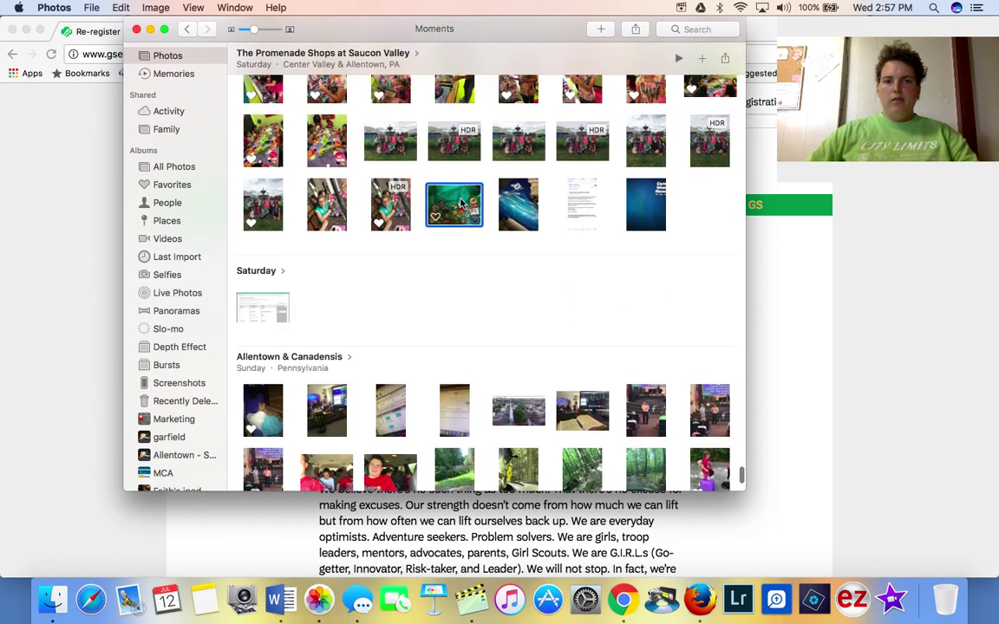
pyautogui.doubleClick(461, 203)
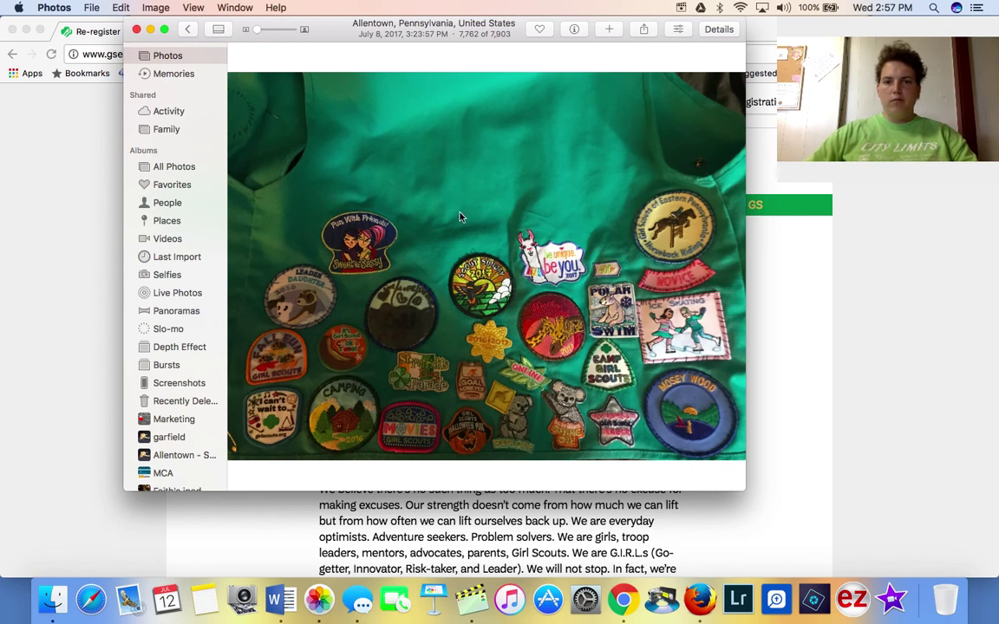
# View the vest photo in full screen, and close Photos to return to the Renew page in Chrome
pyautogui.click(165, 30)
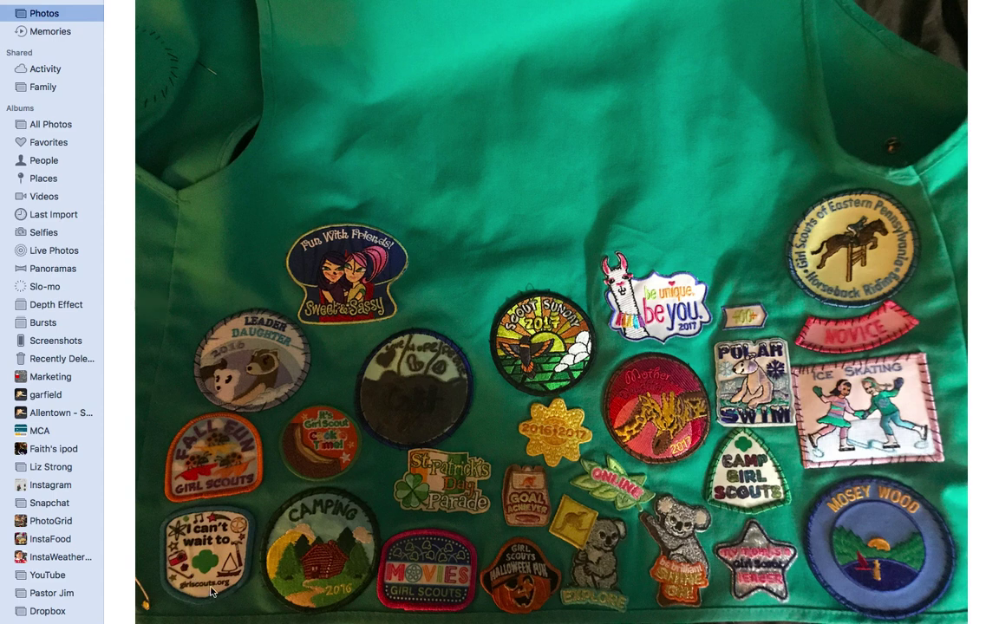
pyautogui.moveTo(399, 4)
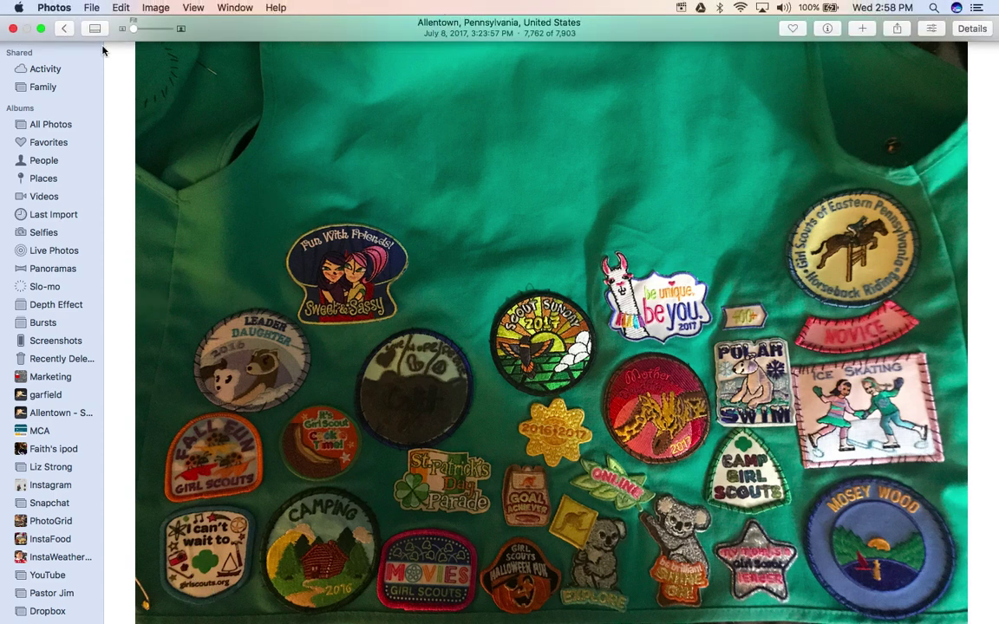
pyautogui.click(40, 29)
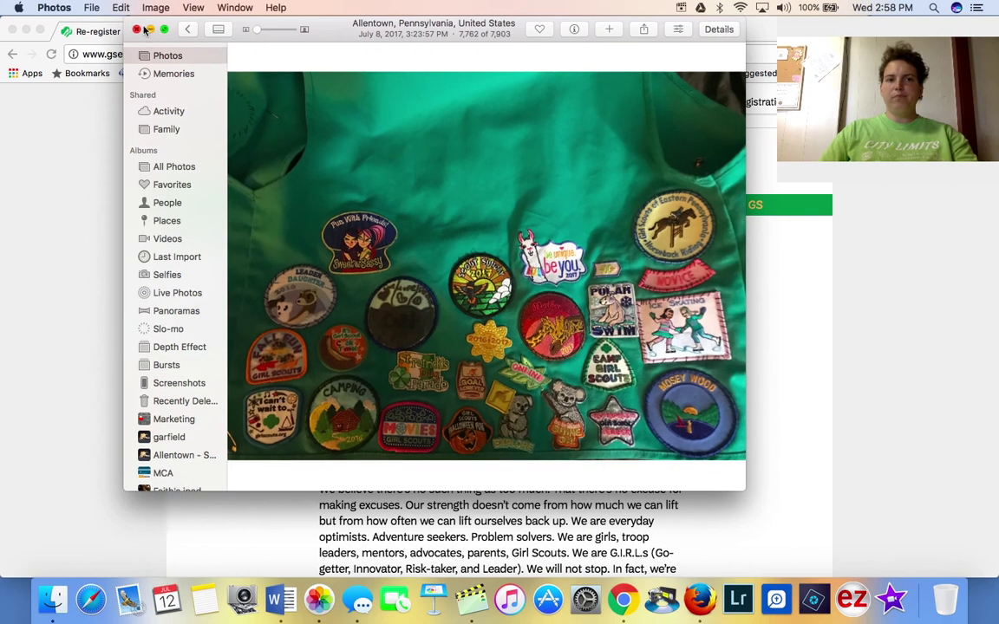
pyautogui.click(136, 30)
pyautogui.click(54, 289)
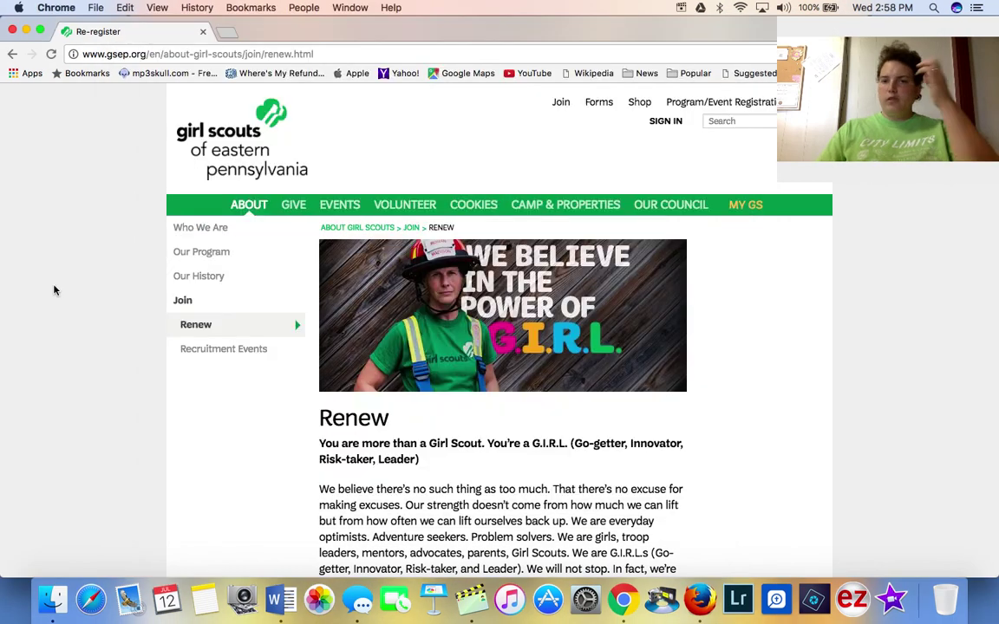